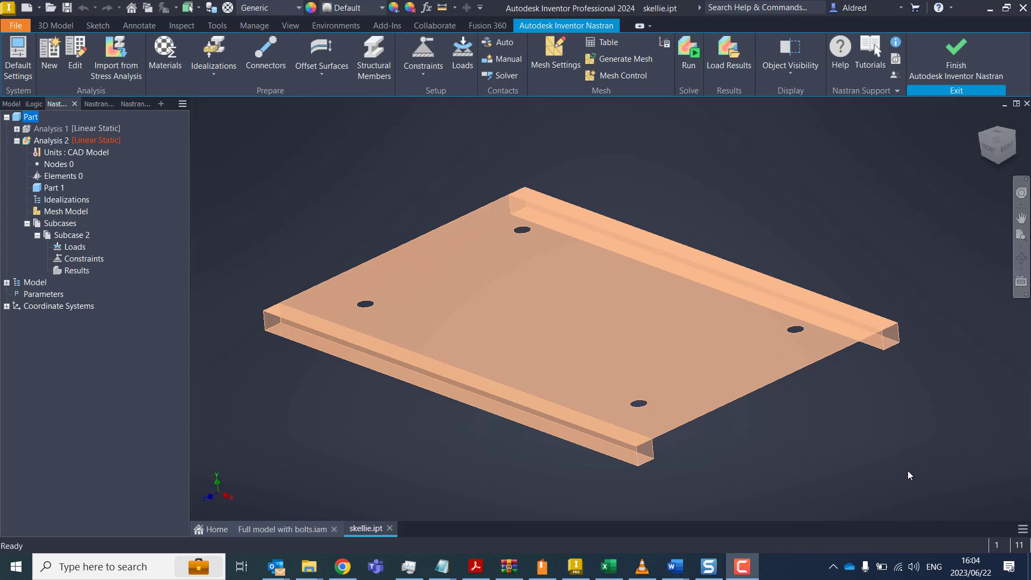
middle_click_drag(840, 449, 832, 420)
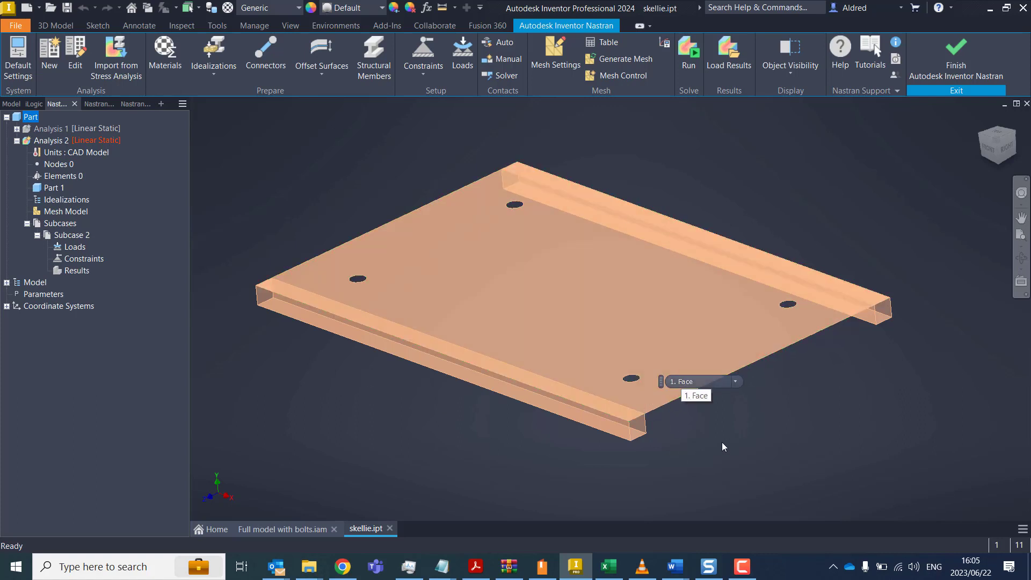
mouse_move(722, 443)
middle_mouse_down("shift")
mouse_move(793, 379)
mouse_move(762, 371)
mouse_move(748, 384)
mouse_move(758, 393)
mouse_move(735, 390)
middle_mouse_up("shift")
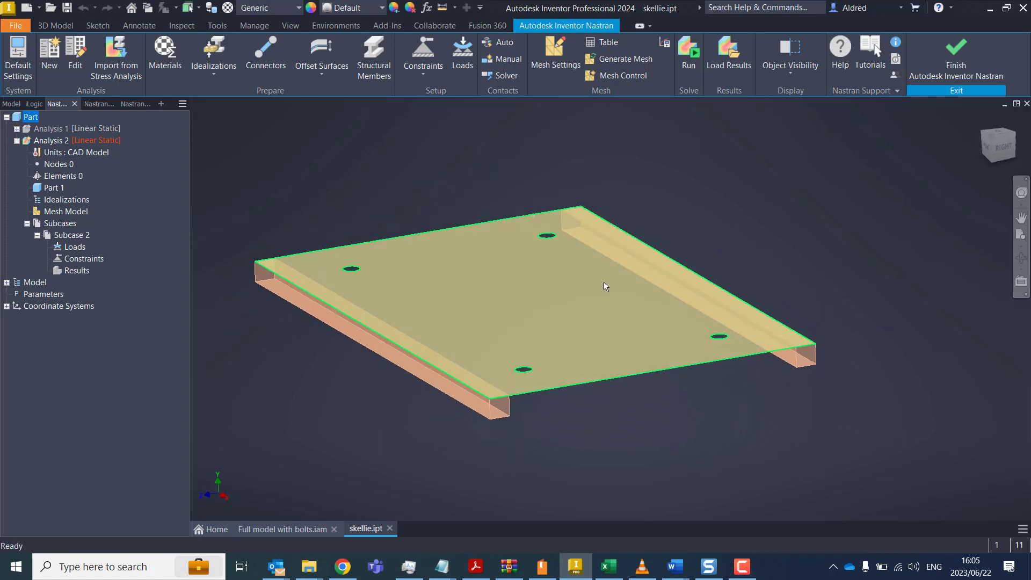
scroll(488, 420, "down", 3)
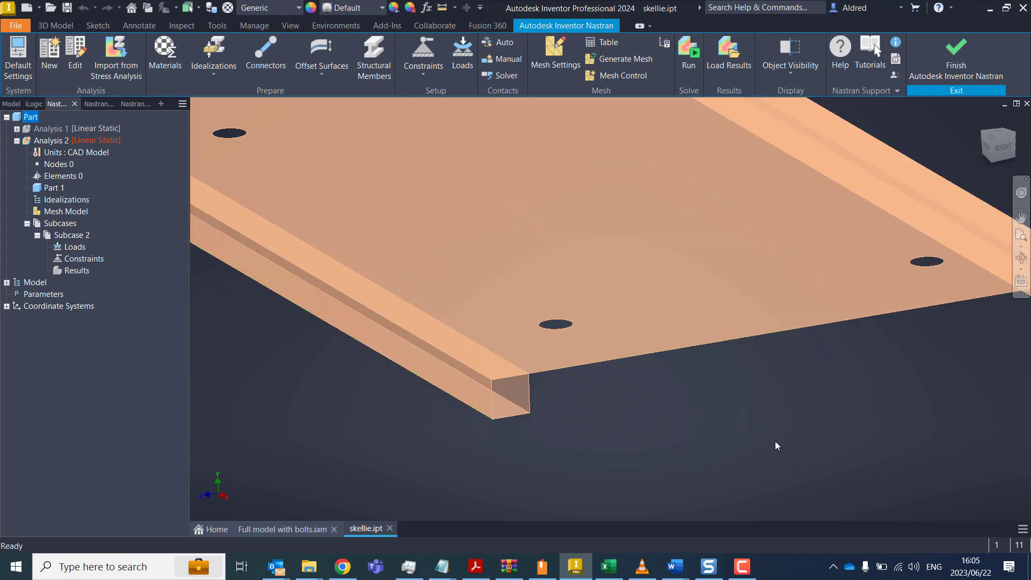
scroll(577, 447, "up", 3)
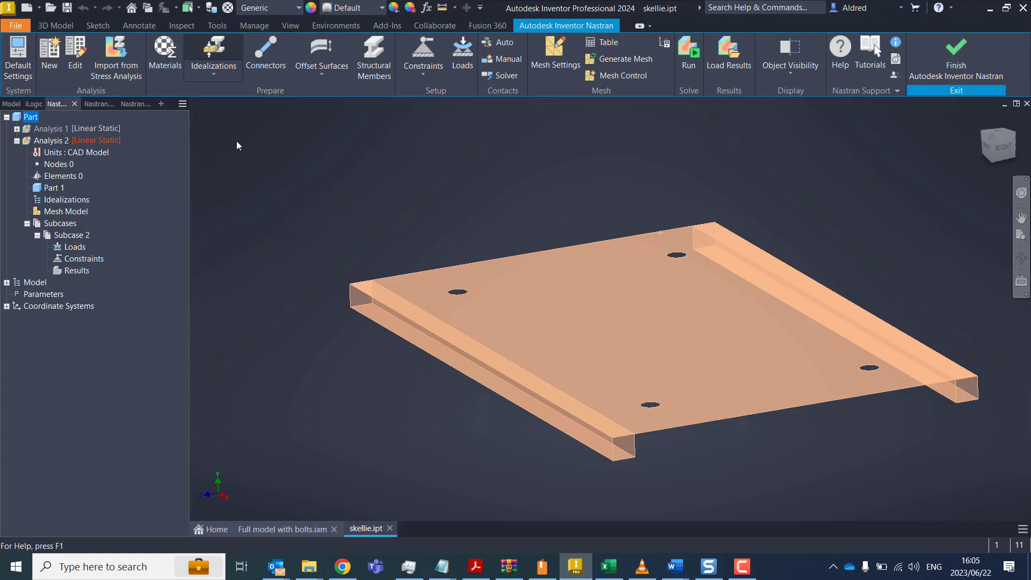
Step: Start a shell element idealization with a thickness of 2 and the S 235 material
left_click(285, 178)
left_click(263, 200)
left_click(378, 152)
type("2")
left_click(258, 259)
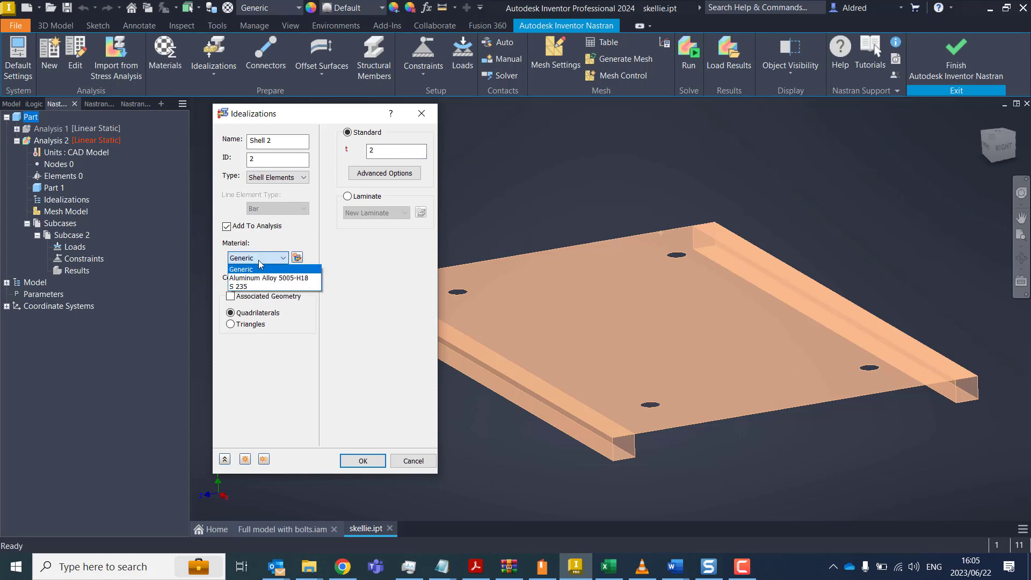
left_click(239, 284)
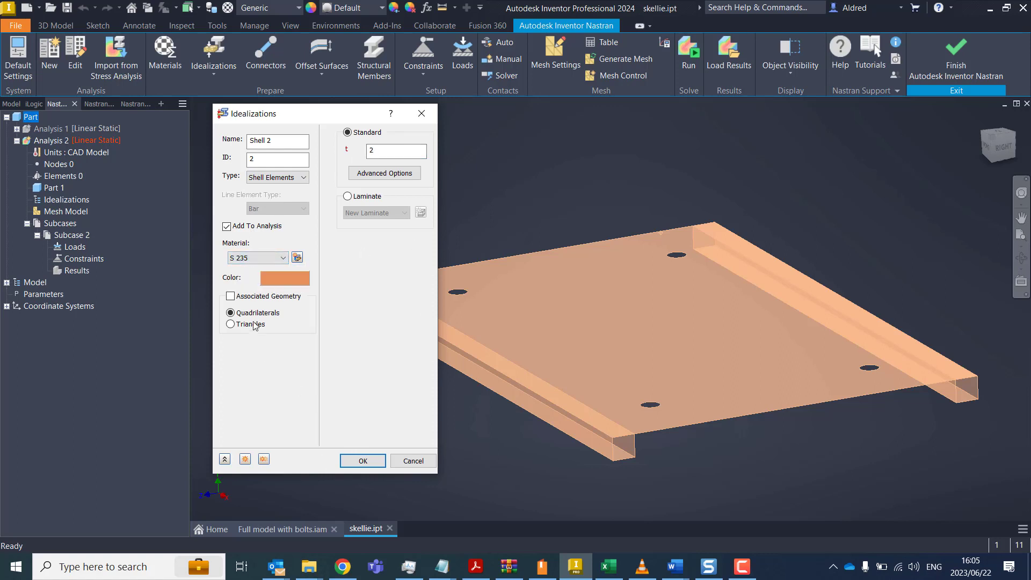
Step: Associate the shell idealization with the flat plate face as quadrilaterals and create it
left_click(251, 297)
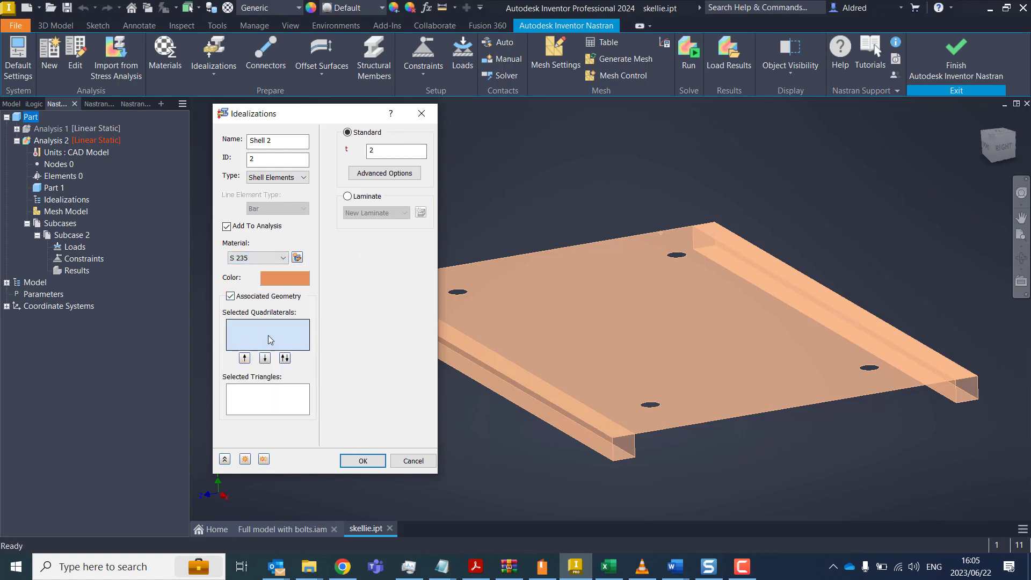
left_click(670, 384)
middle_click_drag(821, 457, 829, 416)
left_click(360, 461)
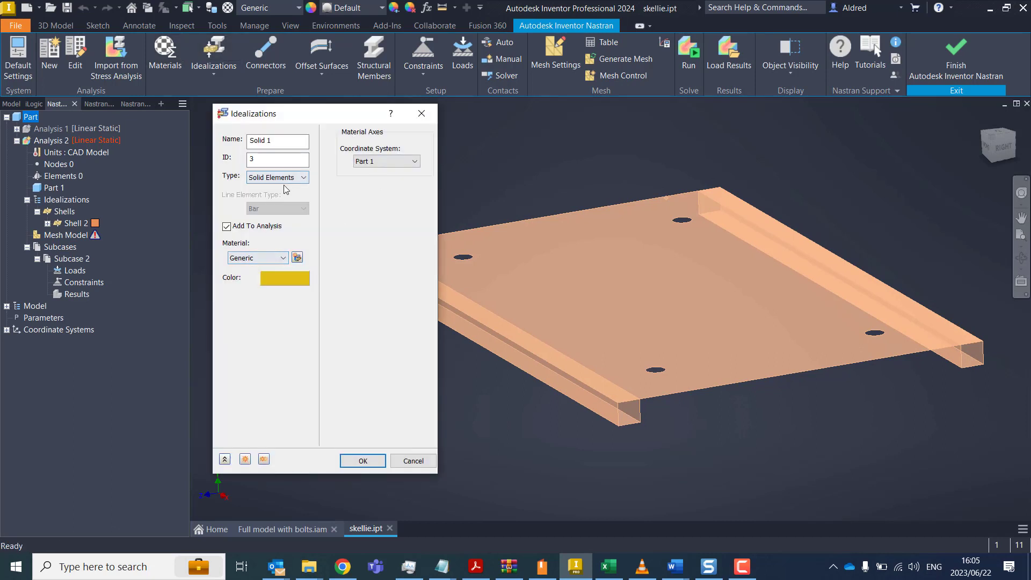
Step: Set up a second shell element idealization with a thickness of 1.6 and the S 235 material
left_click(278, 177)
left_click(271, 195)
left_click(393, 150)
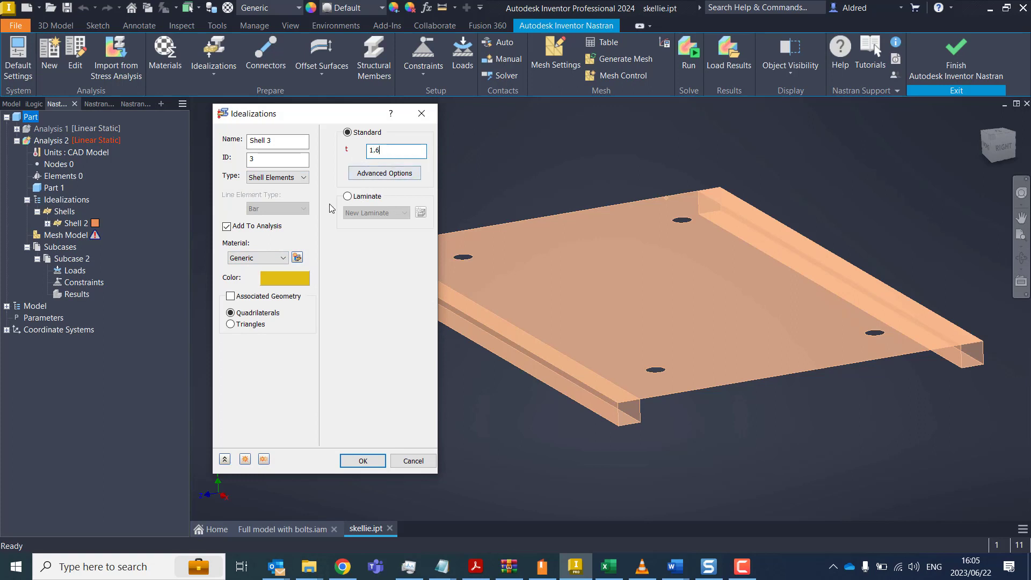
left_click(262, 259)
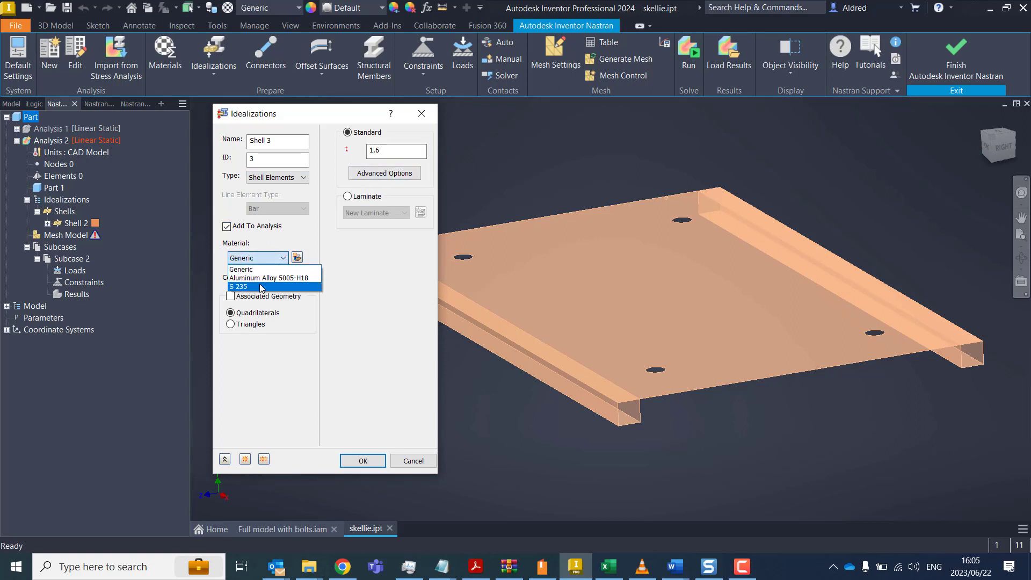
left_click(263, 286)
Step: Enable associated geometry for the 1.6 thick shell and add all four faces of the near square tube as quadrilaterals
left_click(271, 296)
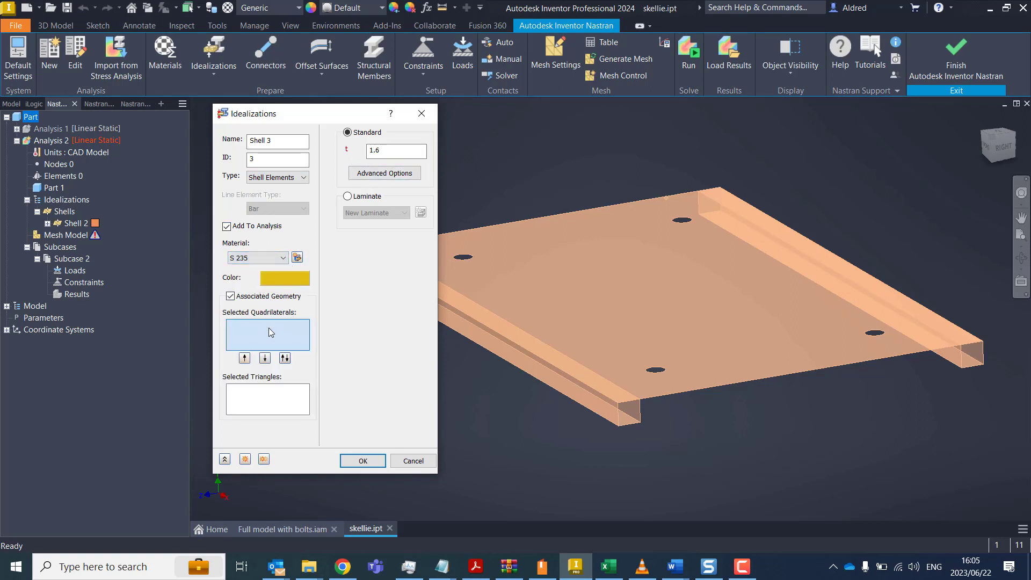
scroll(662, 440, "up", 3)
left_click(578, 350)
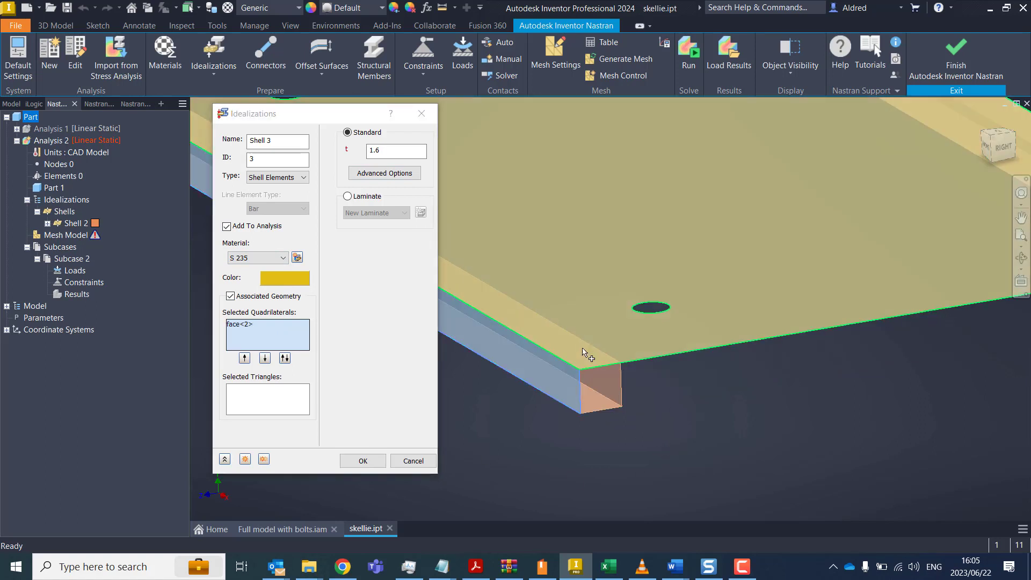
left_click(608, 379)
left_click(586, 363)
right_click(585, 360)
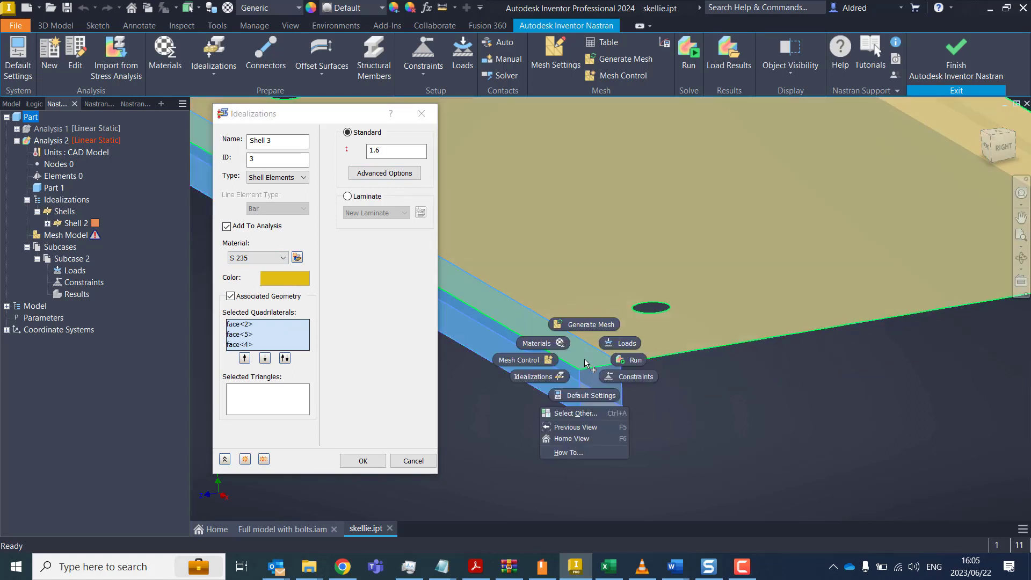
left_click(595, 409)
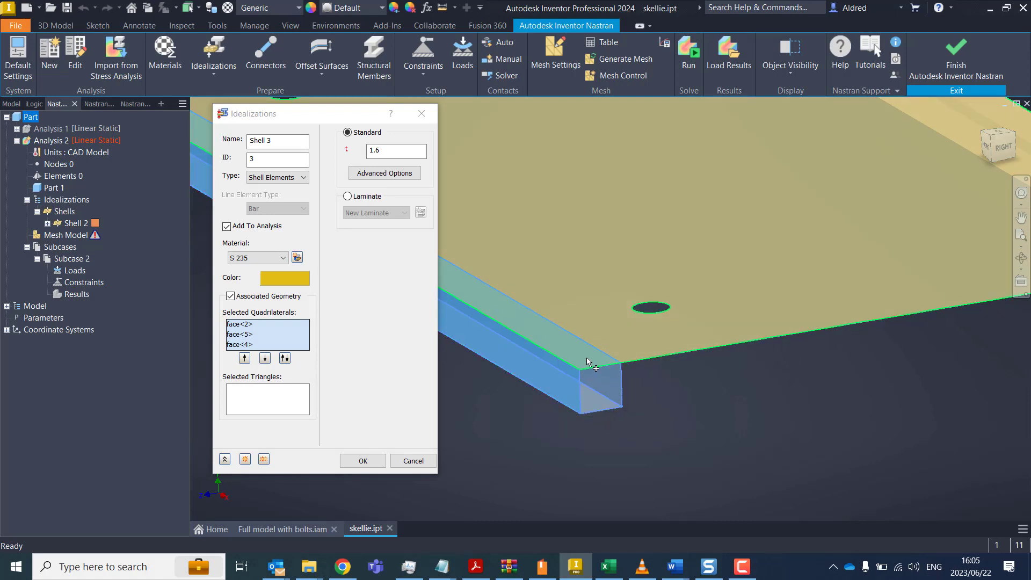
scroll(587, 357, "up", 3)
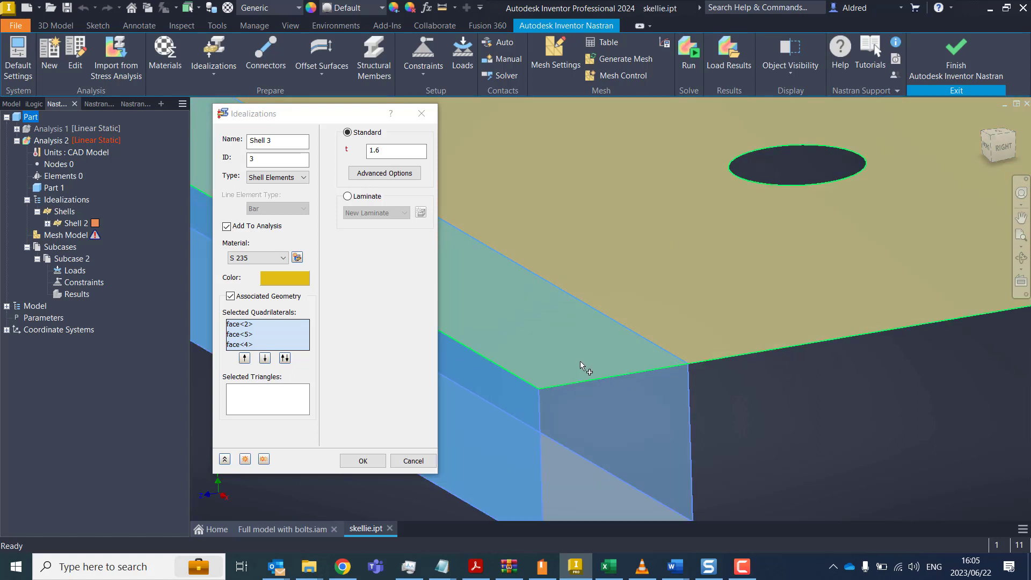
right_click(580, 361)
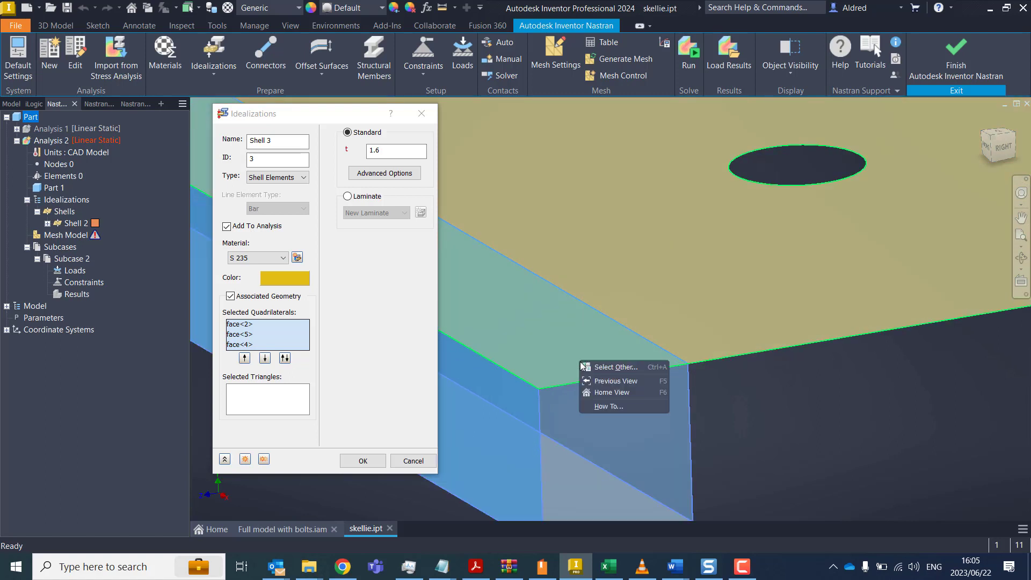
left_click(621, 369)
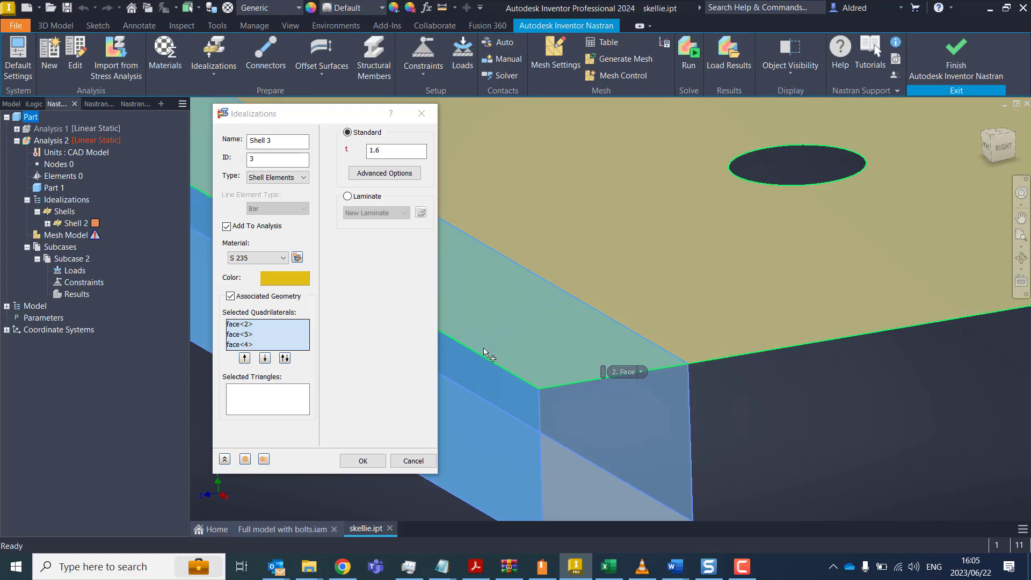
right_click(507, 316)
left_click(530, 321)
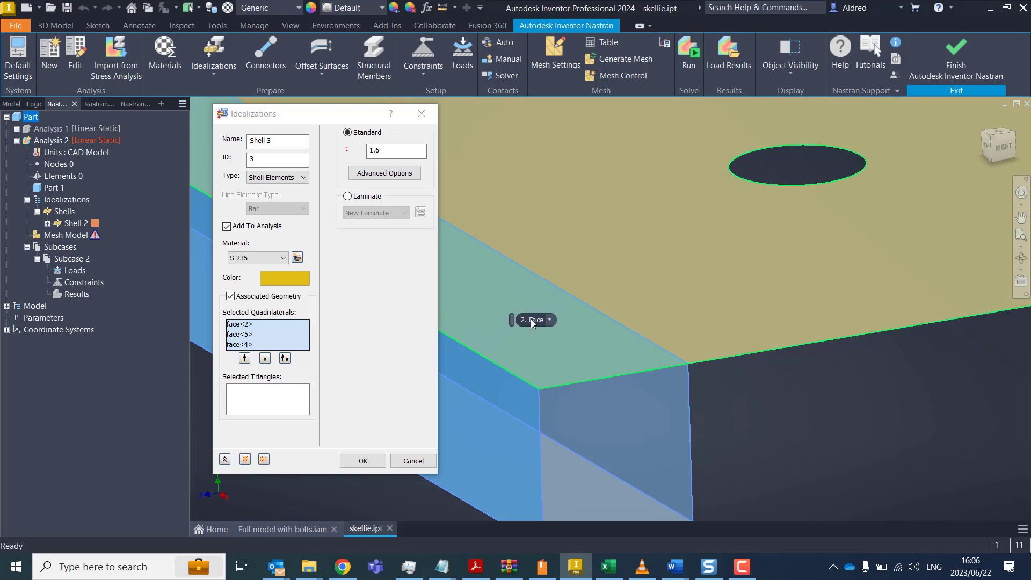
left_click(550, 320)
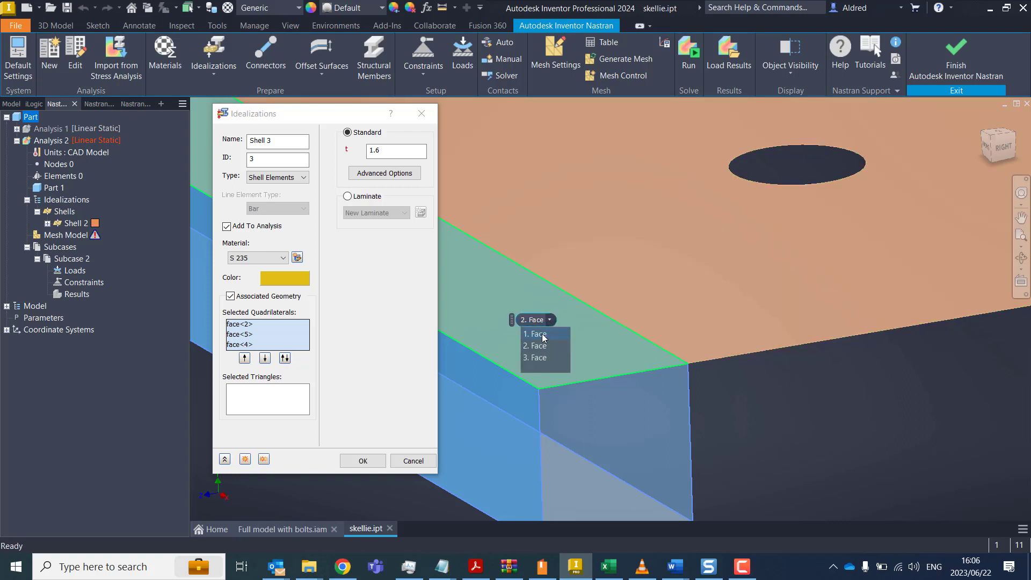
left_click(543, 335)
Step: Add the four faces of the far square tube to the same shell idealization and create it
scroll(567, 337, "down", 5)
middle_click_drag(725, 369, 424, 391)
middle_click_drag(711, 339, 580, 415)
scroll(611, 362, "up", 3)
left_click(544, 363)
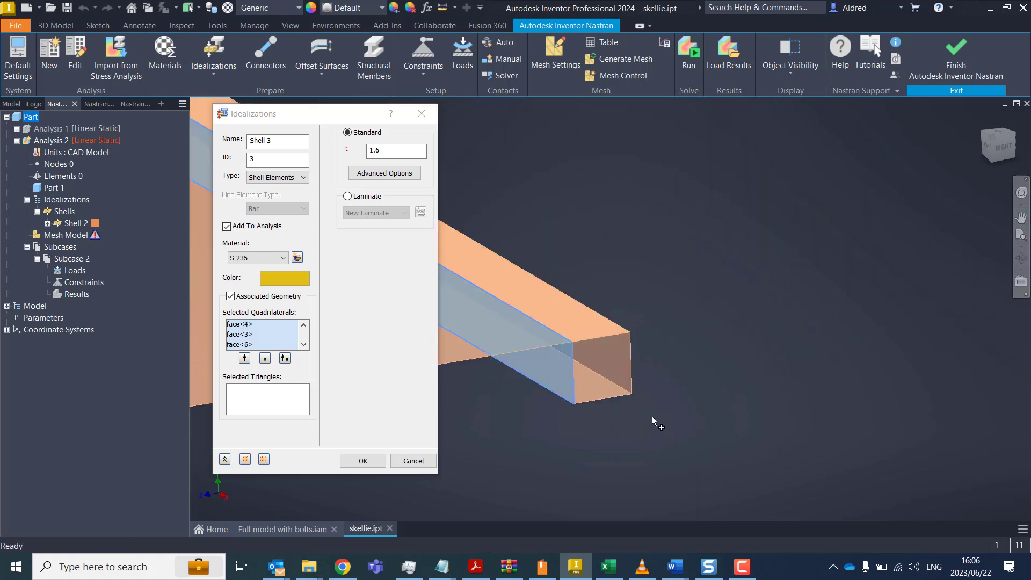
left_click(580, 395)
left_click(604, 361)
right_click(580, 318)
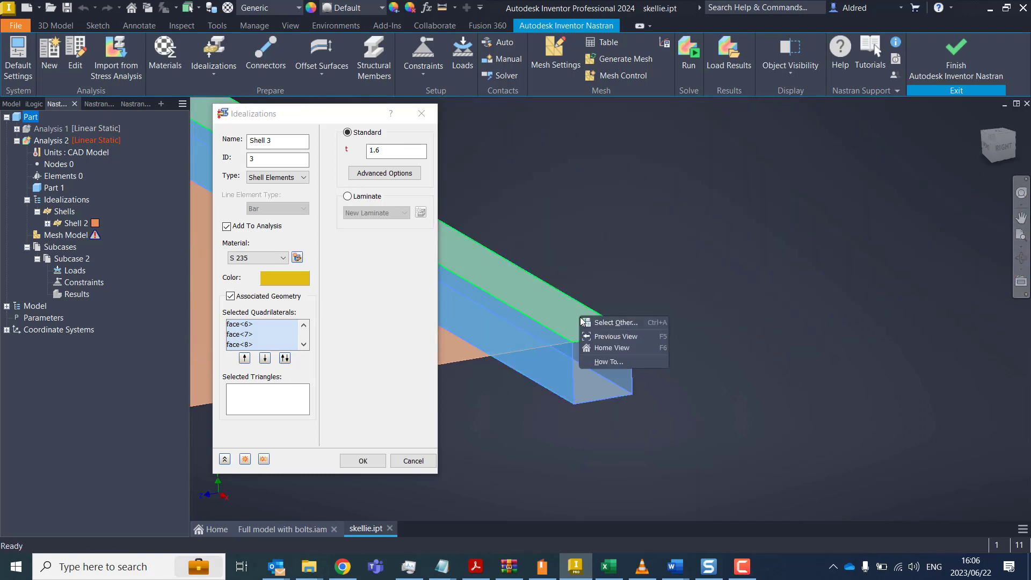
key("Escape")
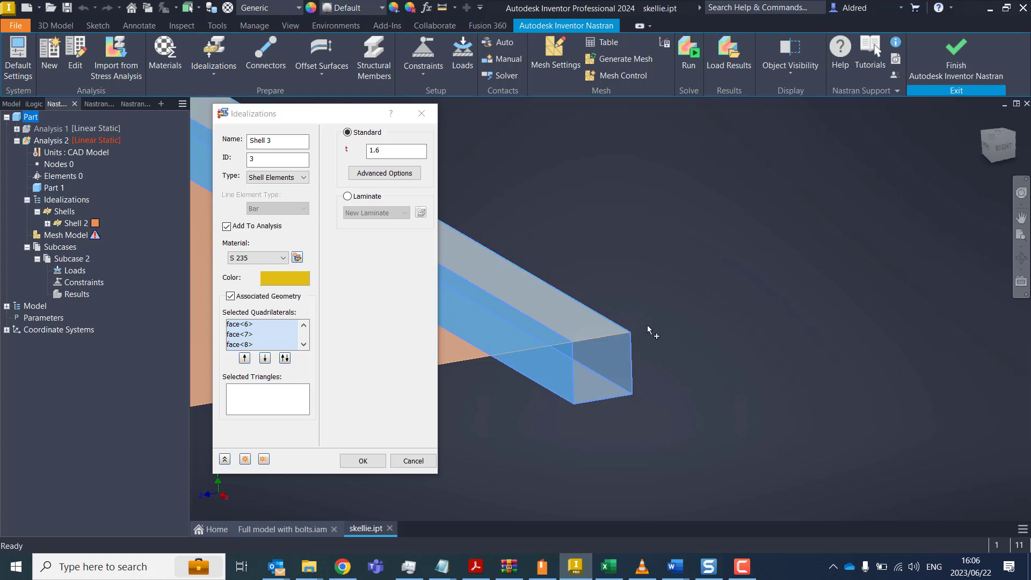
left_click(594, 323)
scroll(594, 323, "down", 5)
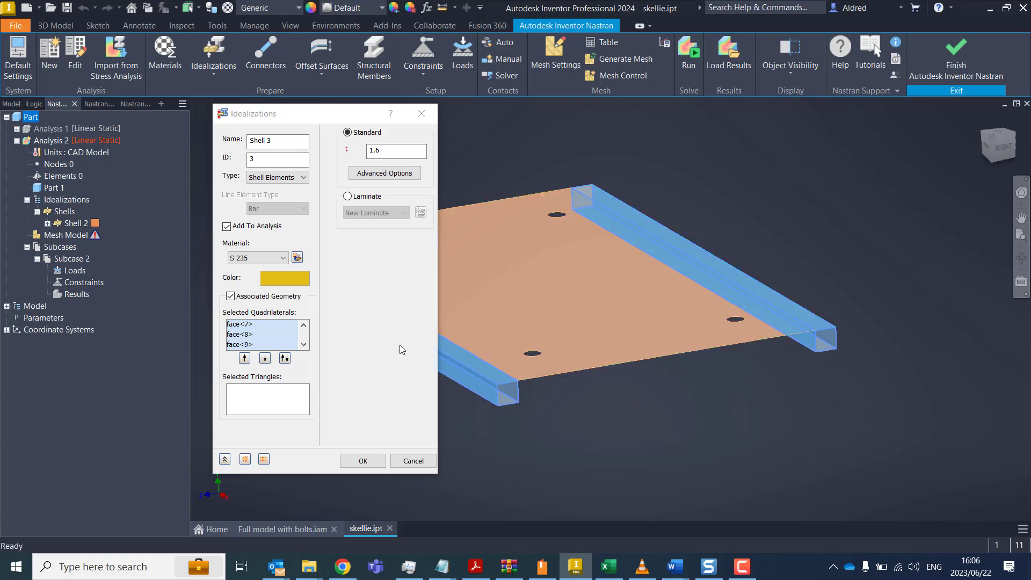
left_click(363, 461)
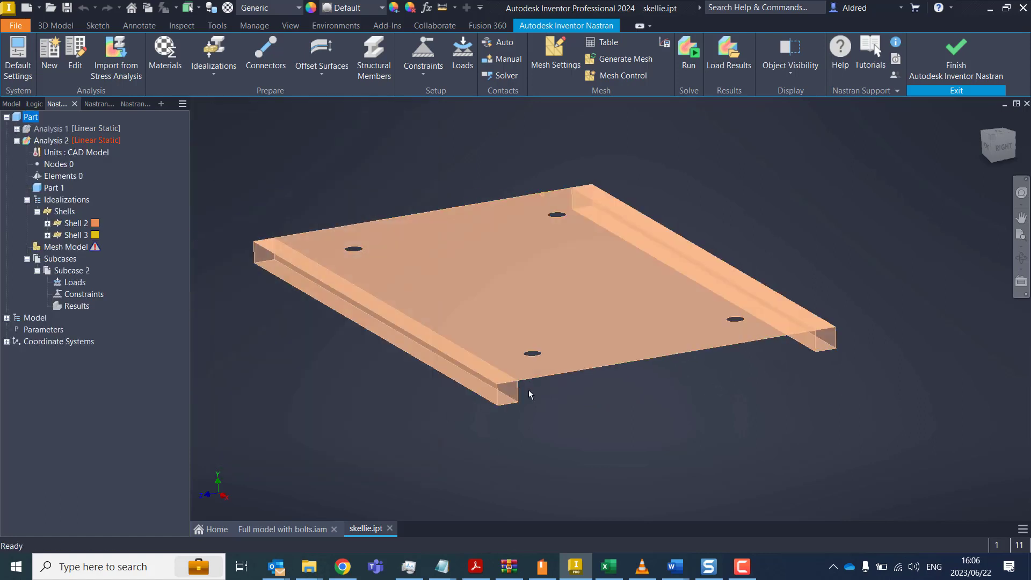
Step: Apply a structural constraint to the bottom faces of both square tubes, fixing all translations and rotations in Subcase 2
middle_click_drag(550, 382, 604, 372)
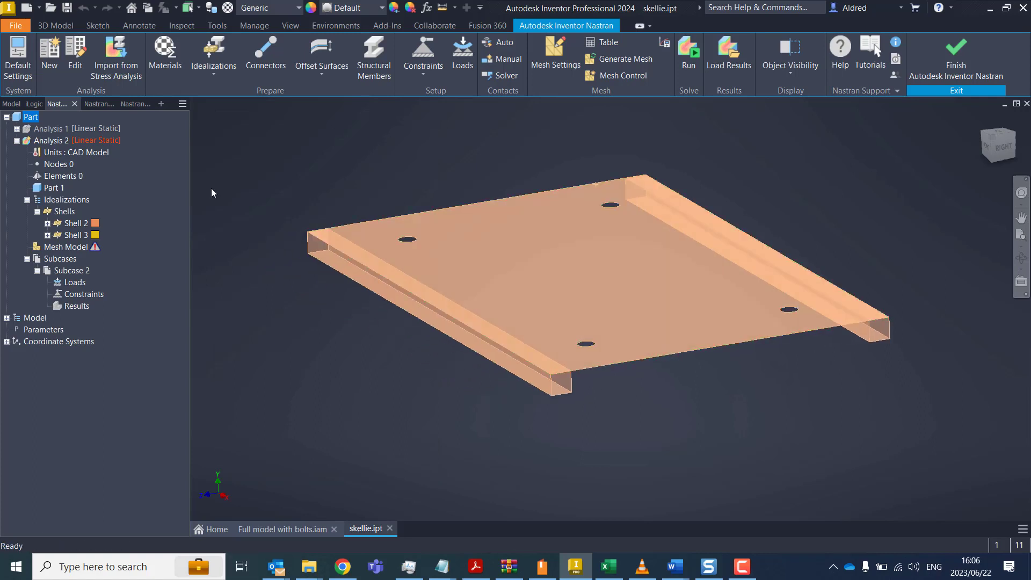
mouse_move(96, 247)
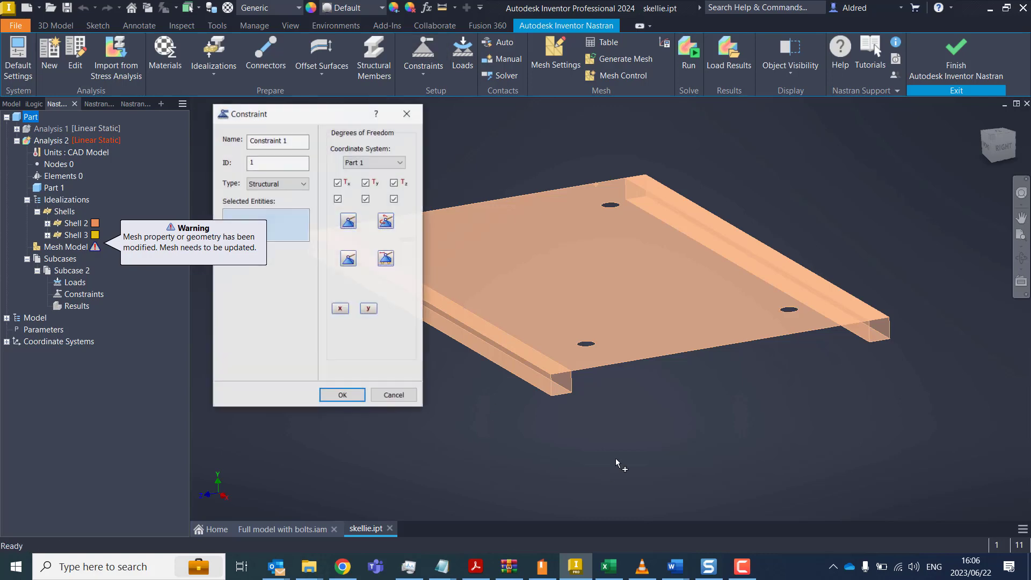
middle_click_drag(620, 456, 658, 392, "shift")
scroll(569, 237, "up", 3)
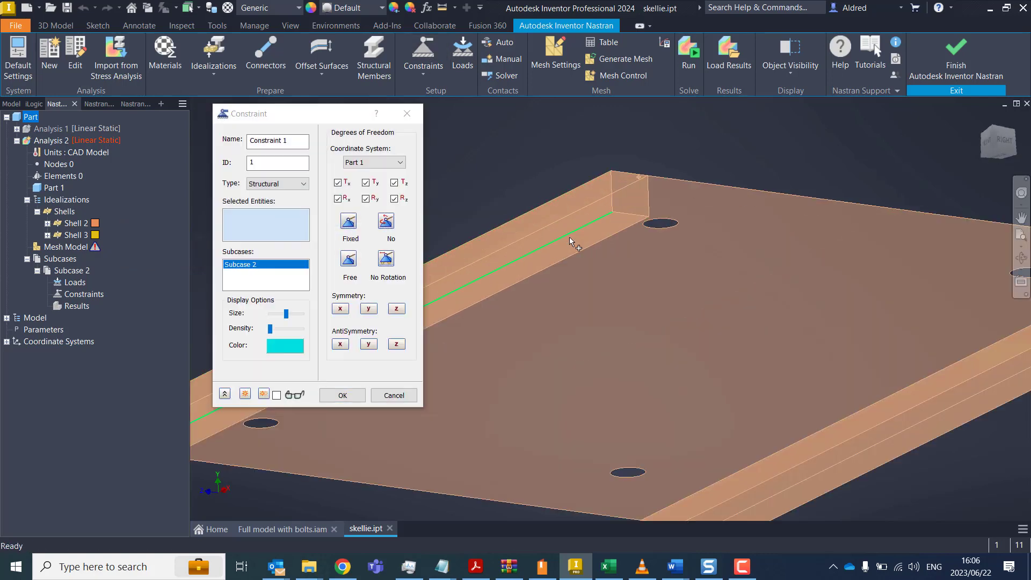
left_click(598, 241)
middle_click_drag(707, 346, 425, 297)
middle_click_drag(796, 349, 720, 411)
left_click(842, 302)
scroll(735, 387, "down", 5)
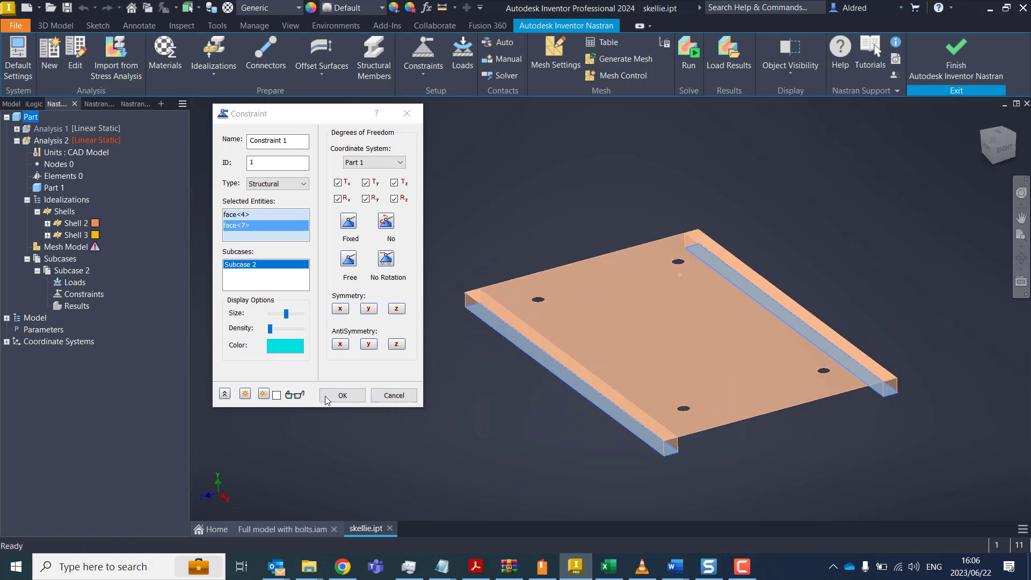
left_click(344, 396)
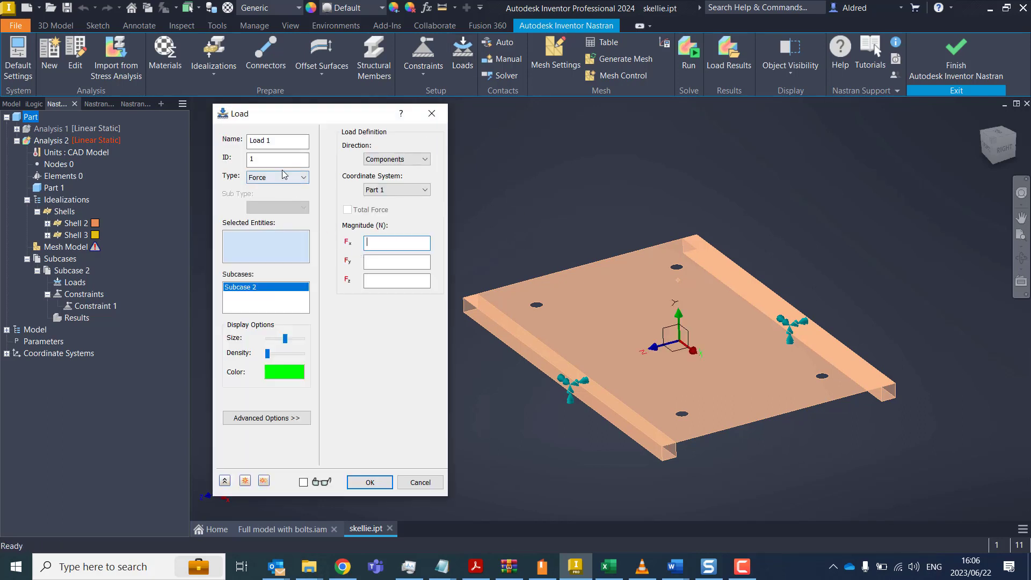
Step: Create a gravity load in Subcase 2, defined by its Fy component in the Part 1 coordinate system
left_click(285, 175)
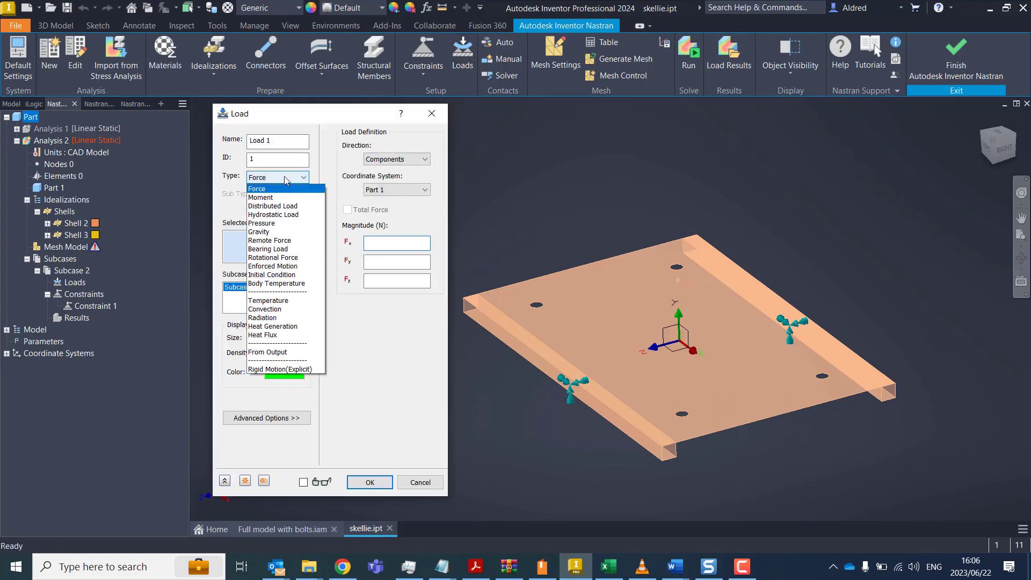
left_click(274, 232)
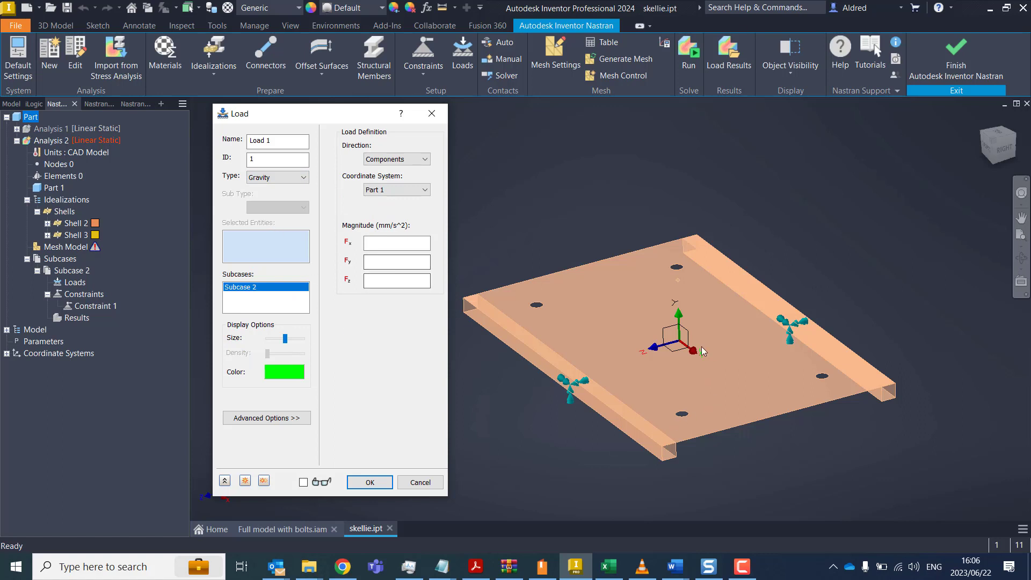
left_click(391, 262)
left_click(381, 484)
middle_click_drag(483, 421, 459, 450)
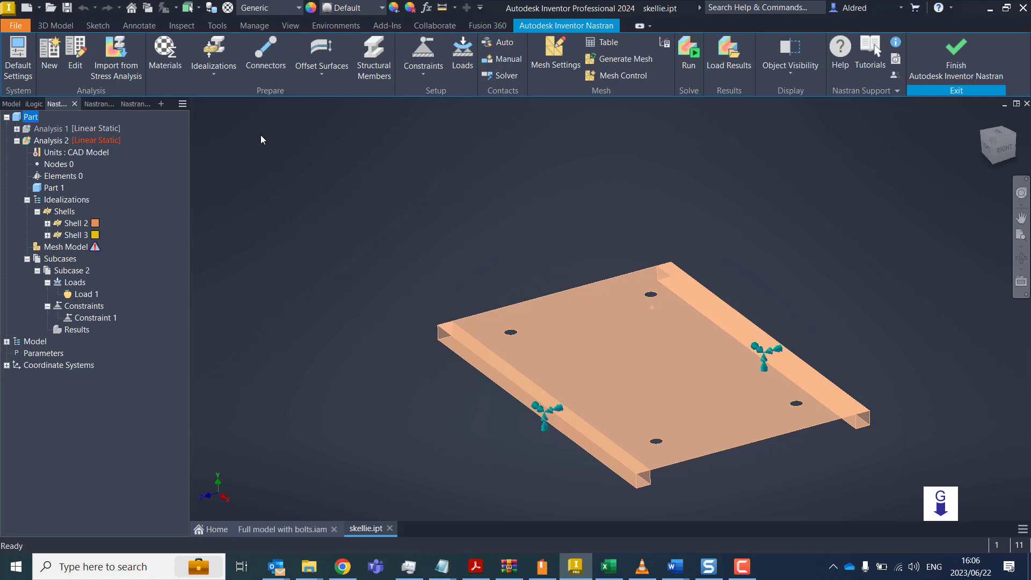
Step: Create a manual concentrated mass of 0.25 at the work point above the plate, using the Part 1 coordinate system
left_click(211, 75)
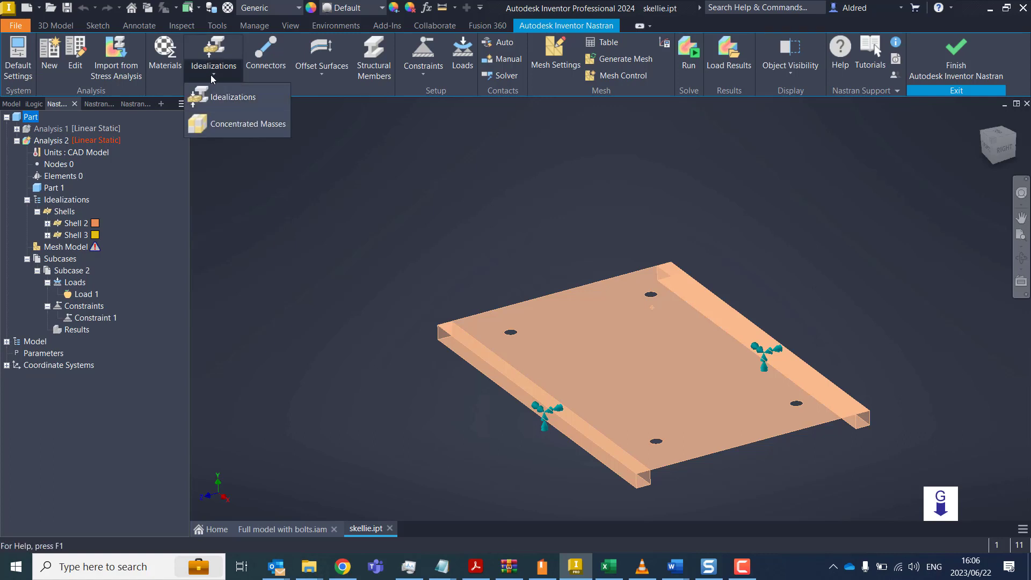
left_click(236, 125)
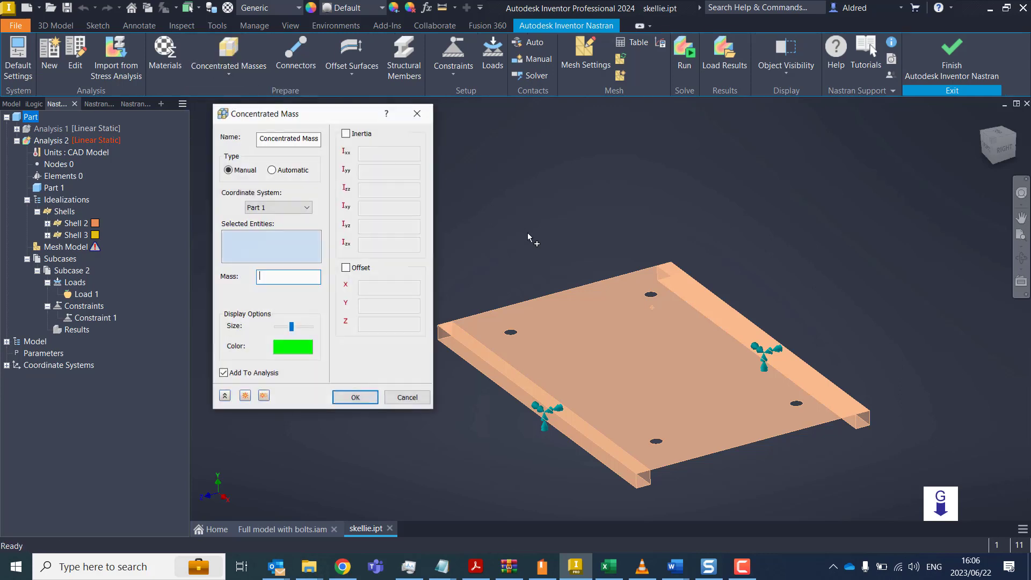
mouse_move(527, 233)
middle_mouse_down()
mouse_move(529, 220)
mouse_move(523, 244)
mouse_move(524, 226)
mouse_move(530, 235)
middle_mouse_up()
scroll(645, 322, "down", 2)
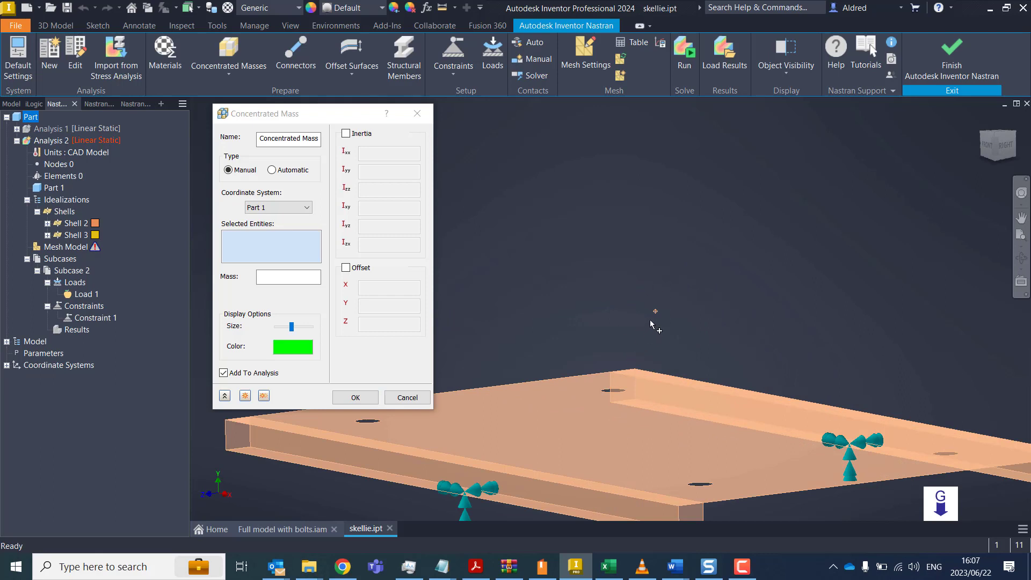
left_click(656, 313)
middle_click_drag(655, 313, 668, 284)
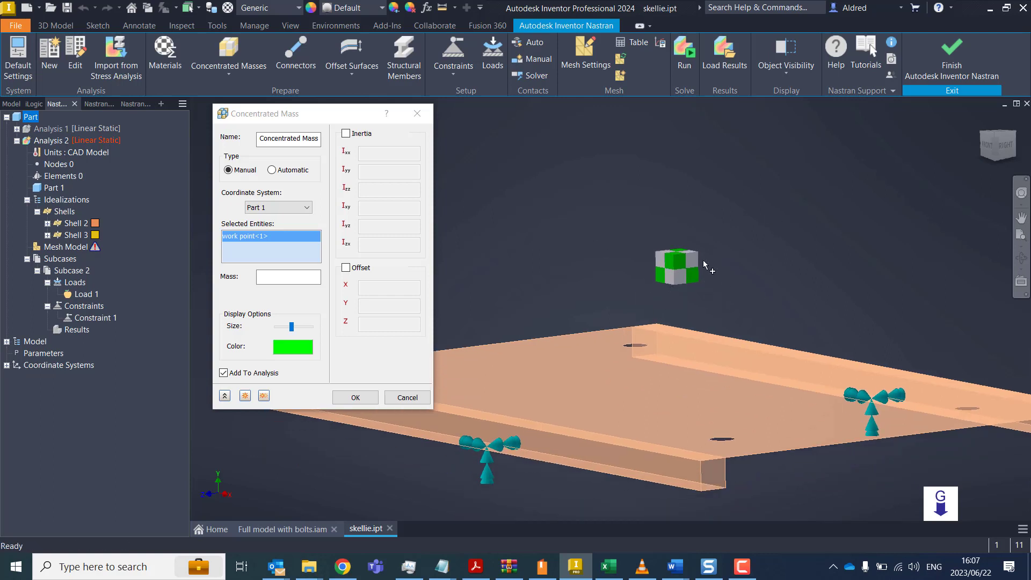
middle_click_drag(732, 337, 809, 241)
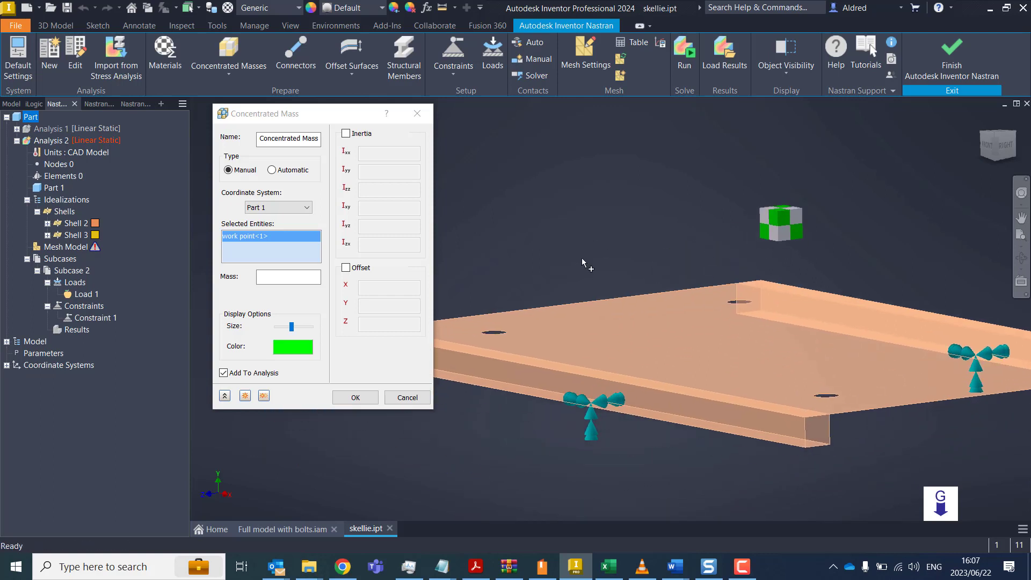
left_click(282, 278)
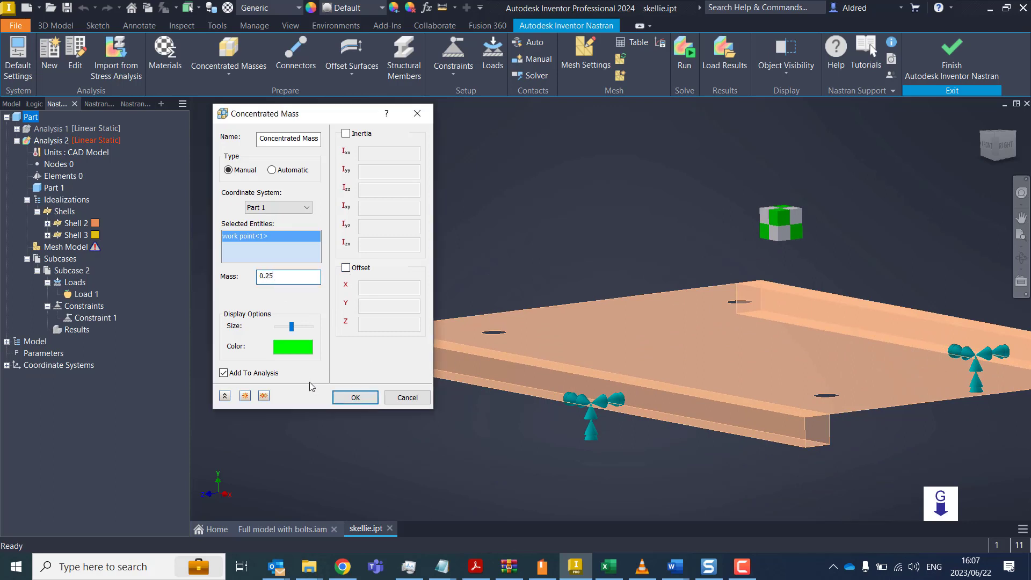
left_click(355, 397)
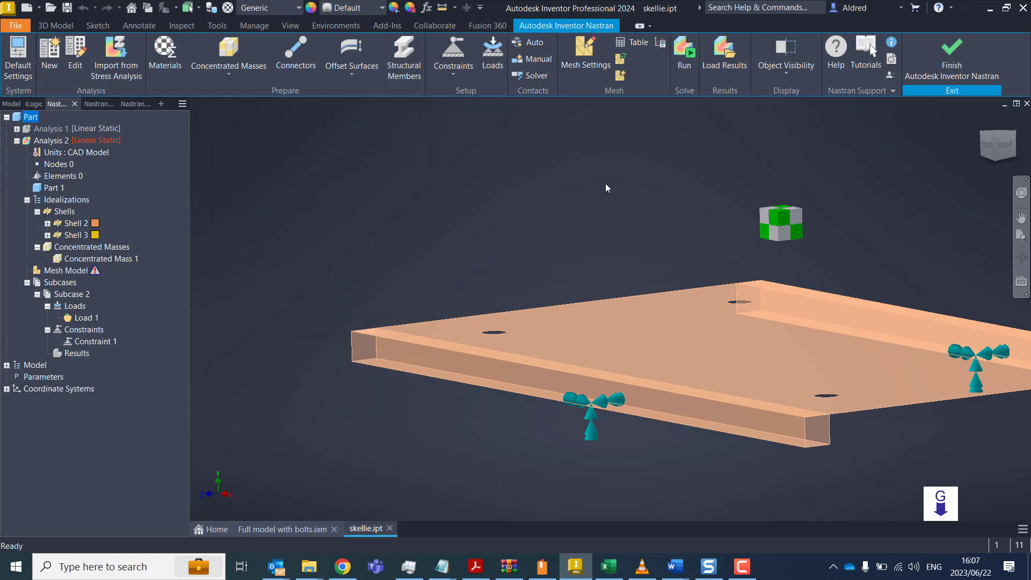
Step: Start a Rigid Body connector of type Rigid and add the edges of the plate's four holes as dependent entities
middle_click_drag(776, 418, 644, 275, "shift")
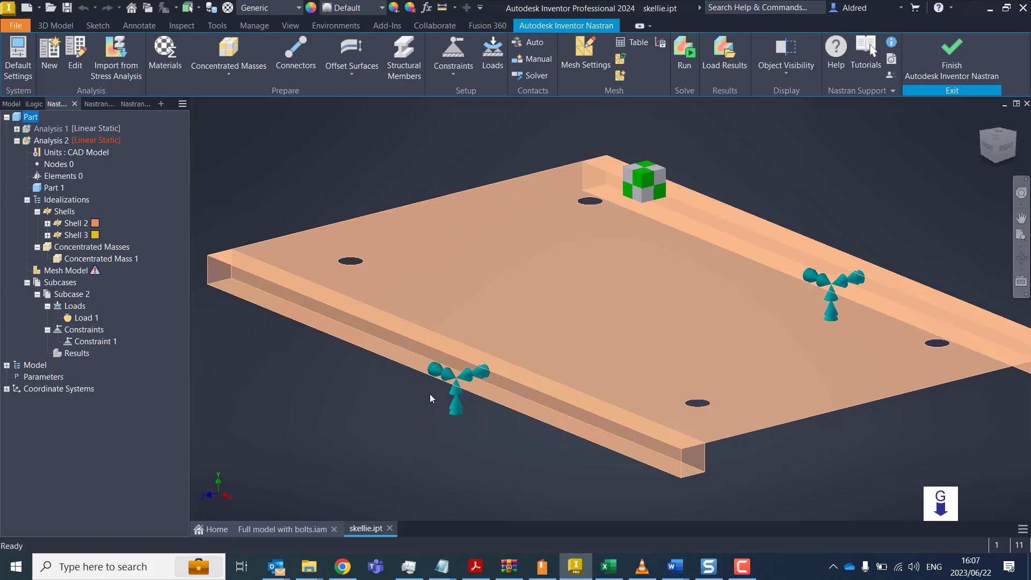
left_click(297, 66)
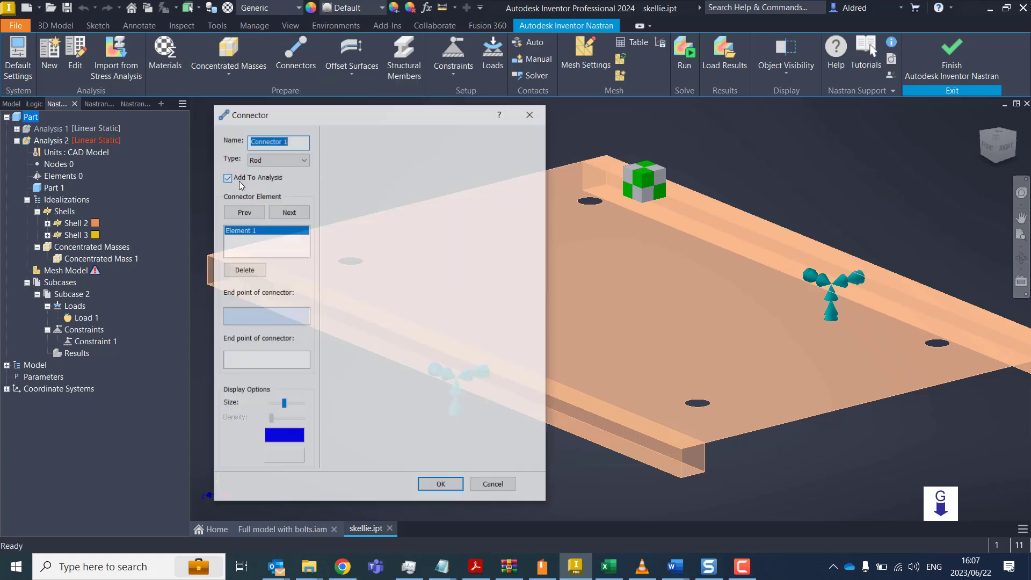
left_click(275, 159)
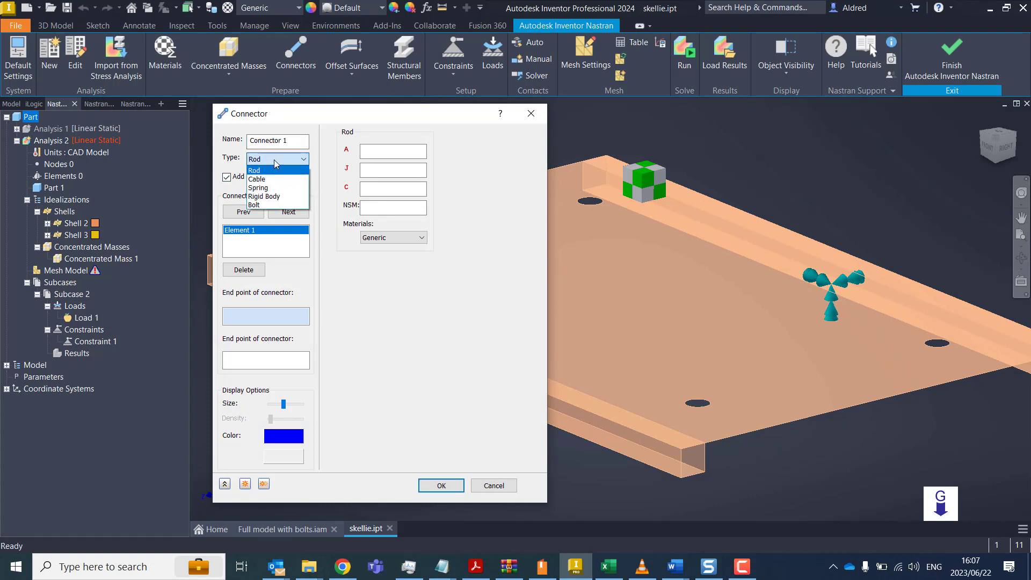
left_click(278, 197)
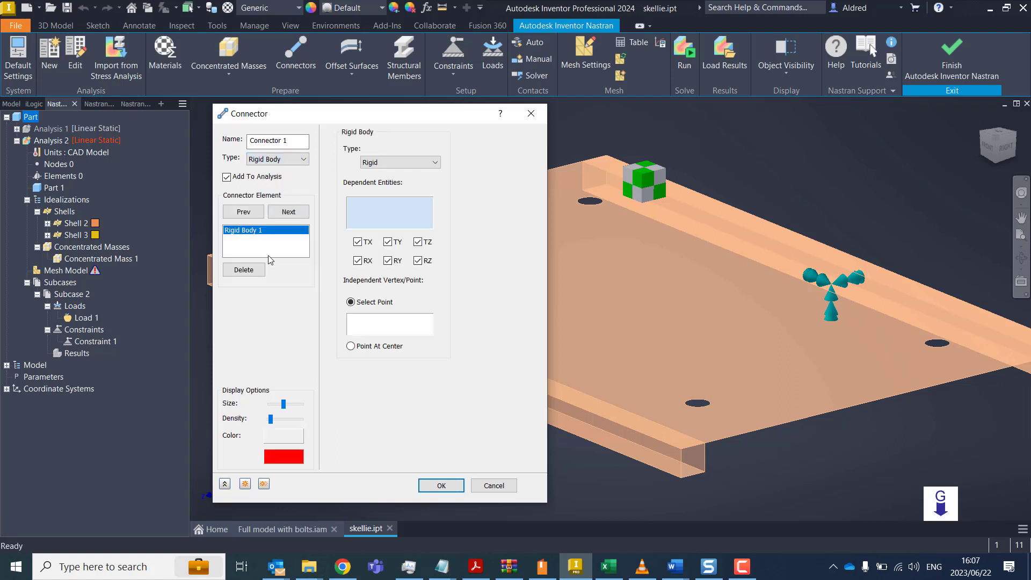
middle_click_drag(663, 227, 845, 282)
left_click(772, 259)
middle_click_drag(724, 282, 889, 309)
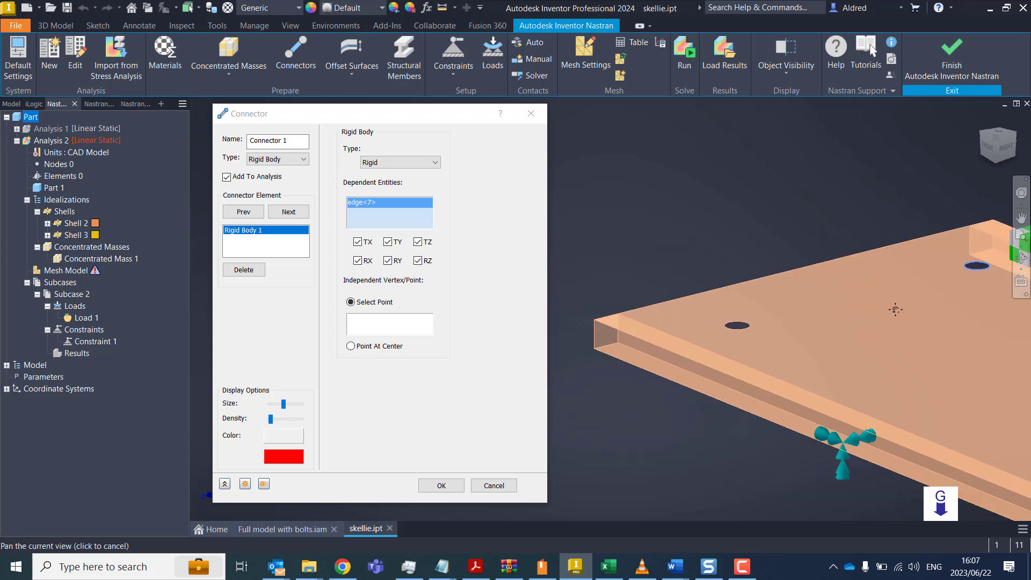
left_click(751, 328)
middle_click_drag(1003, 404, 687, 345)
left_click(884, 330)
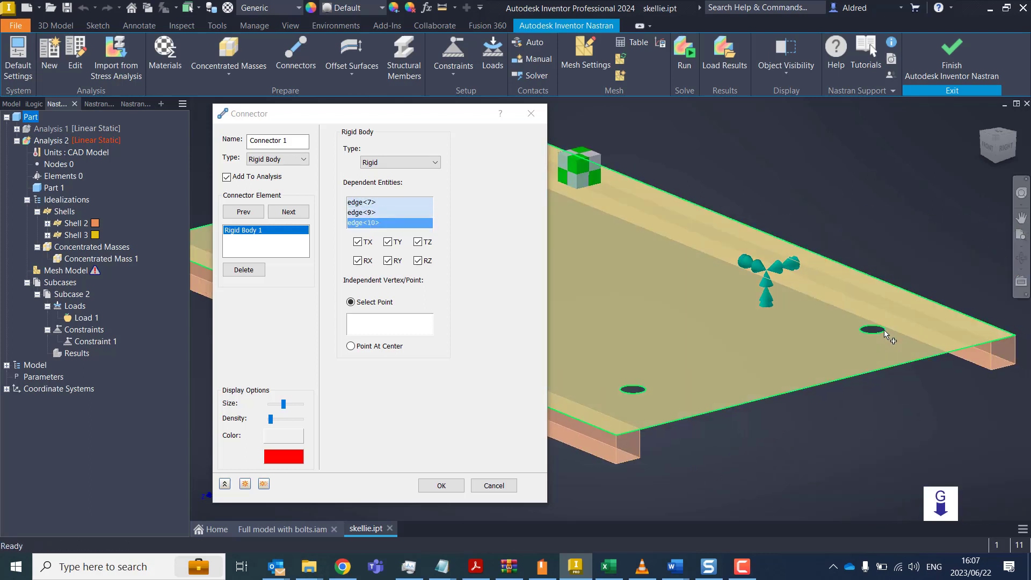
left_click(634, 392)
scroll(646, 339, "down", 3)
middle_click_drag(647, 339, 860, 395)
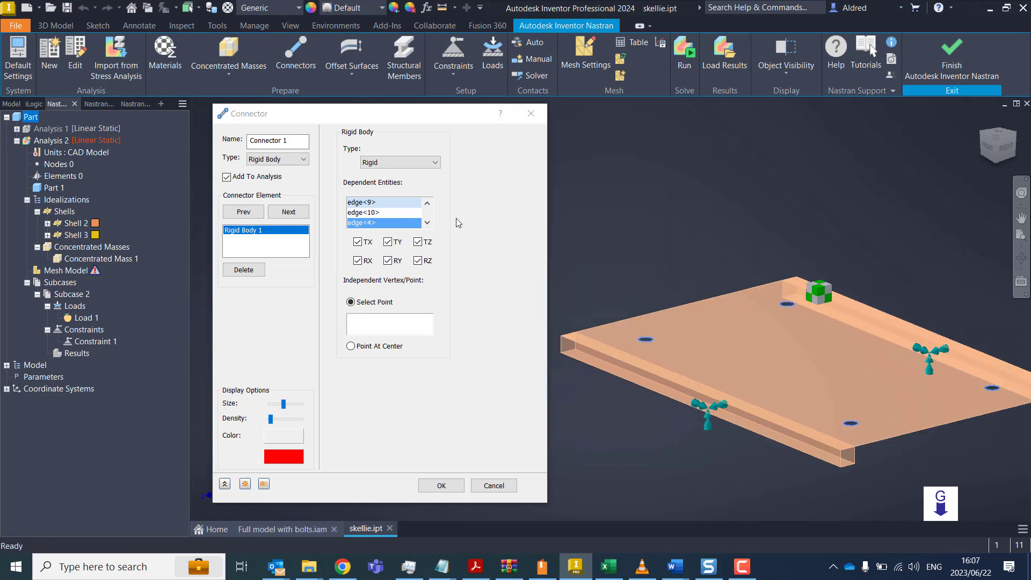
Step: Set the concentrated mass's work point as the connector's independent point and create the connector
left_click(386, 326)
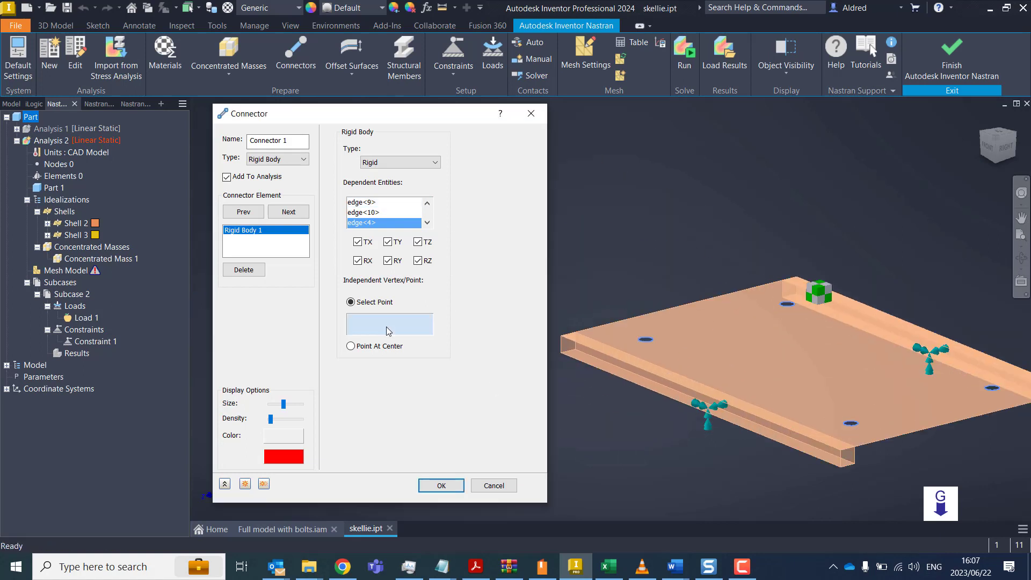
left_click(819, 293)
middle_click_drag(889, 229, 833, 312, "shift")
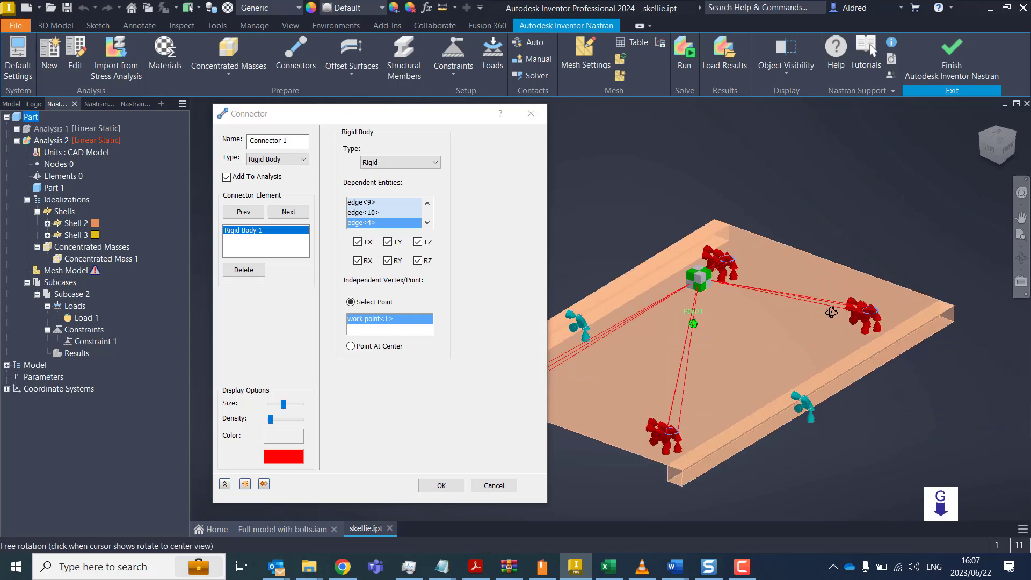
left_click(438, 486)
left_click(440, 485)
Step: Set the mesh element size to 25 mm with parabolic elements and generate the mesh
middle_click_drag(709, 350, 570, 354, "shift")
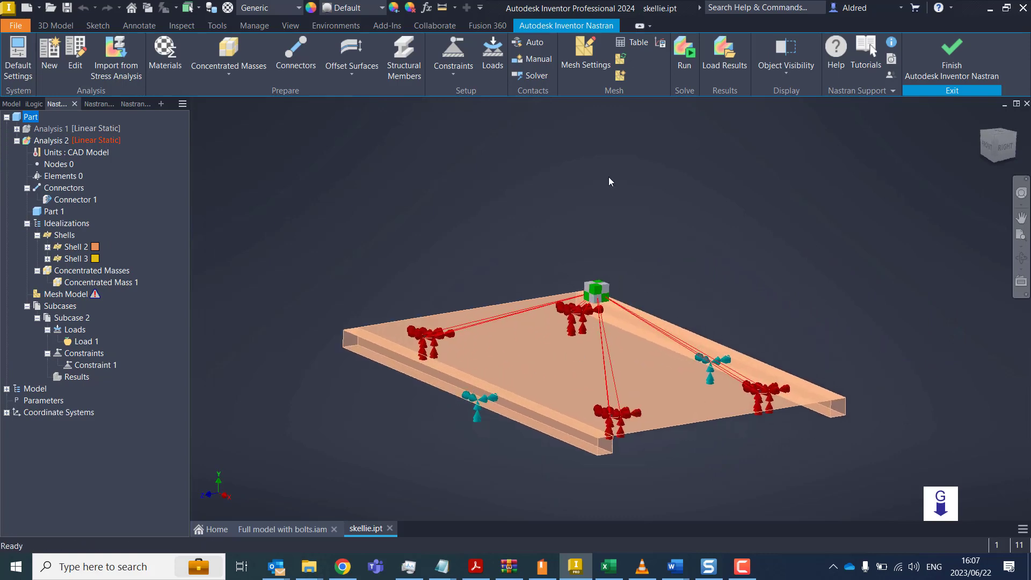
left_click(589, 59)
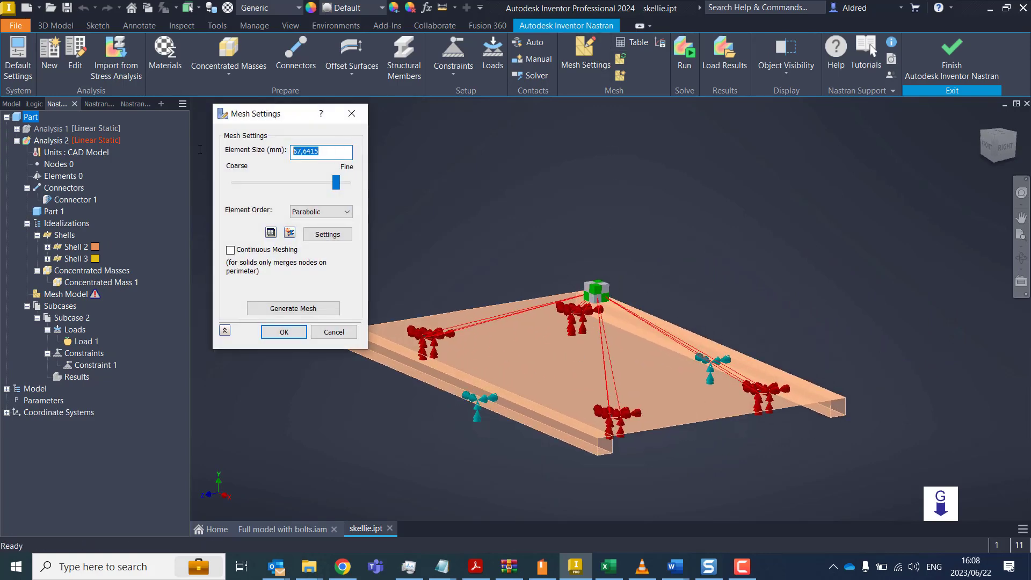
type("25")
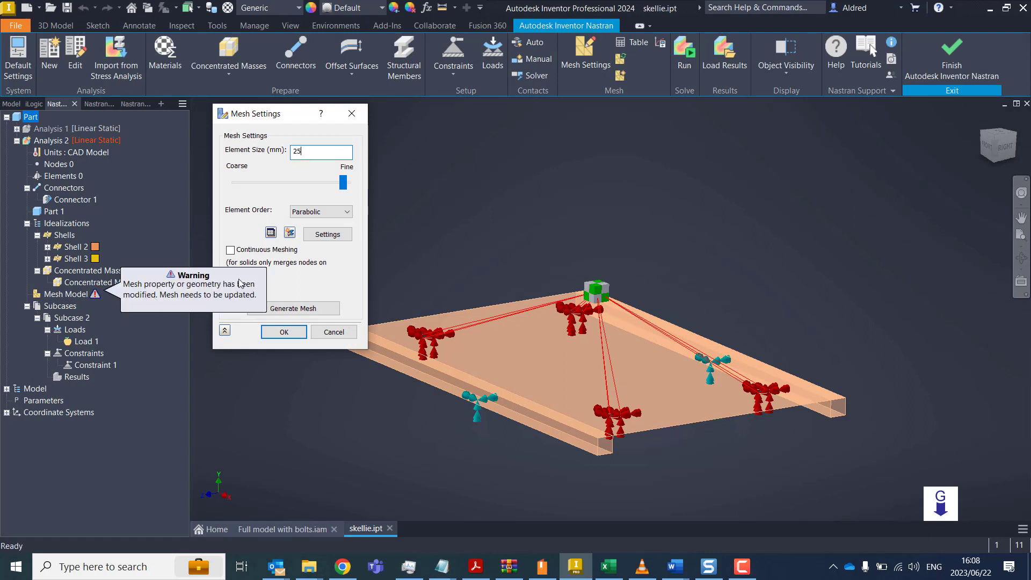
left_click(310, 310)
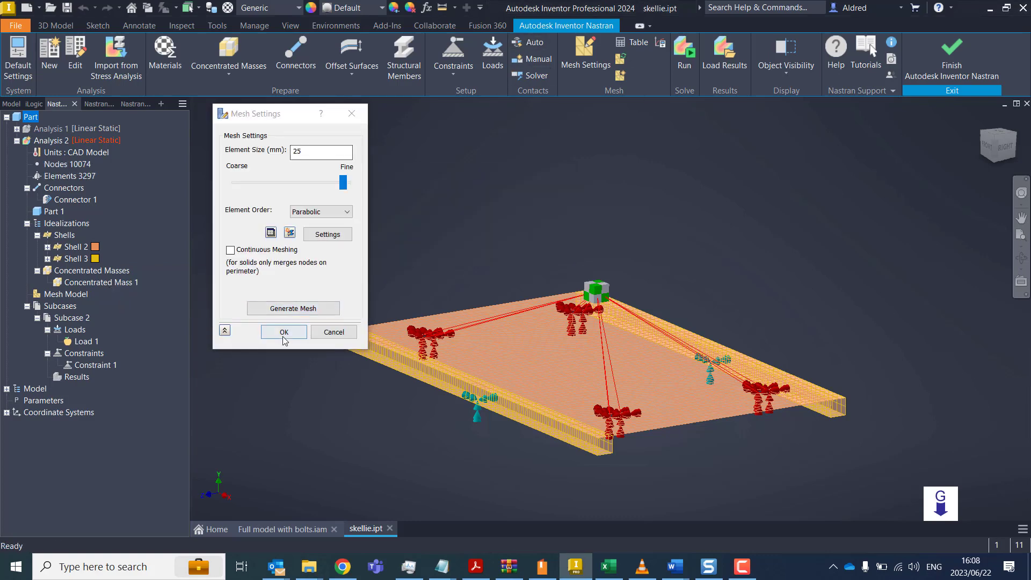
left_click(285, 332)
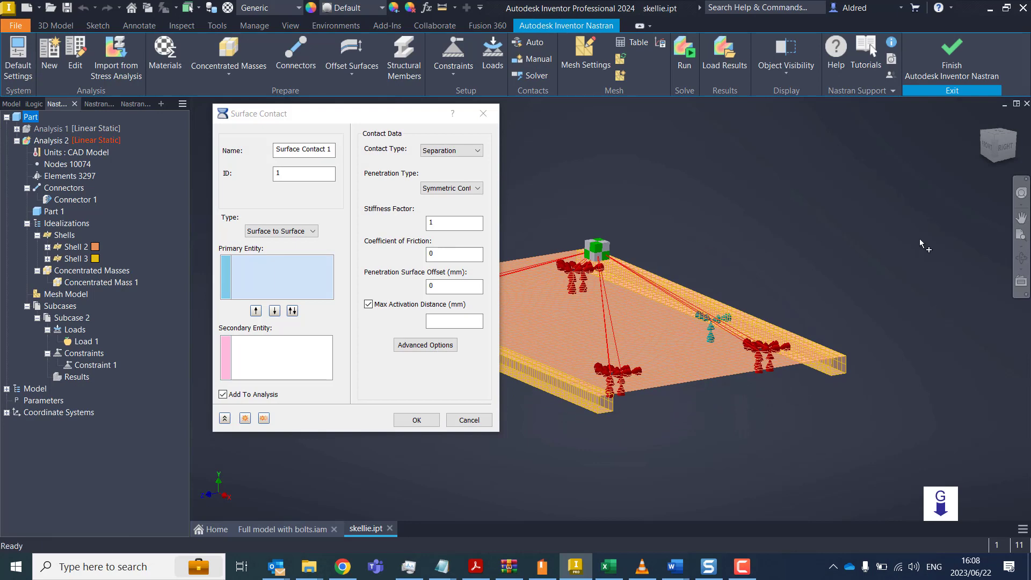
Step: Create a surface-to-surface Separation contact with the plate face as primary and the top faces of both square tubes as secondary entities
left_click(686, 373)
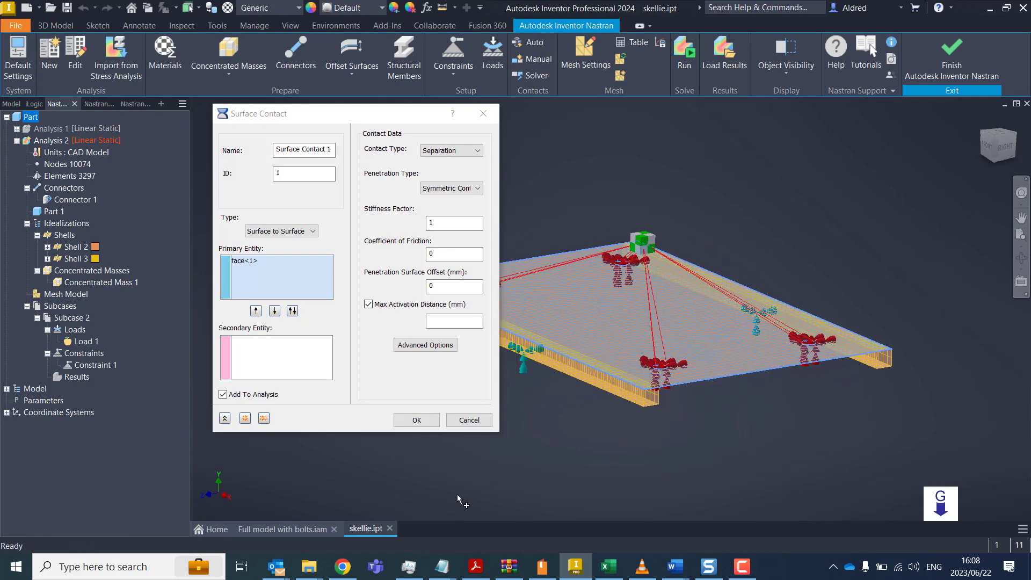
left_click(256, 353)
scroll(642, 400, "up", 3)
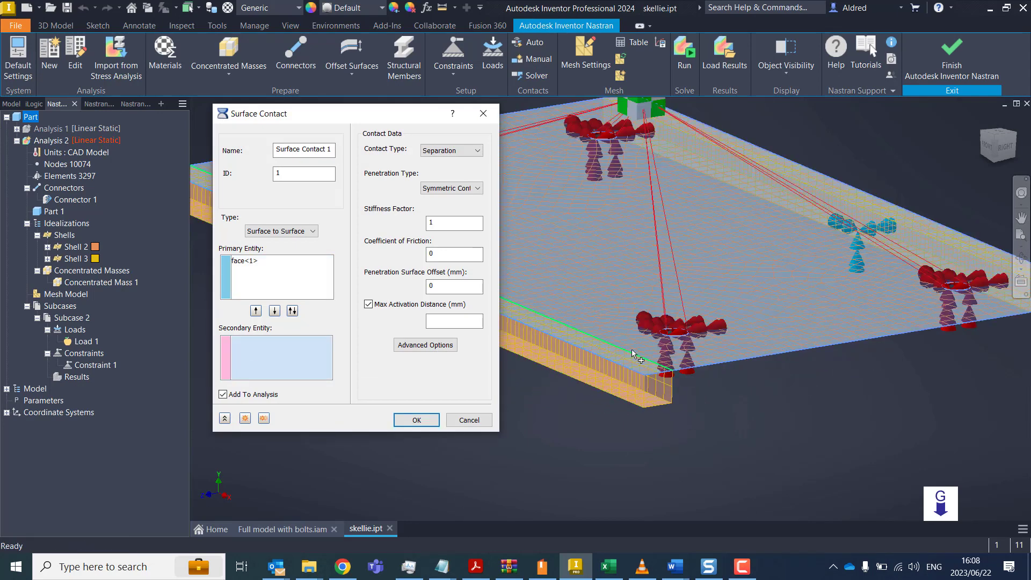
left_click(632, 368)
scroll(632, 369, "up", 5)
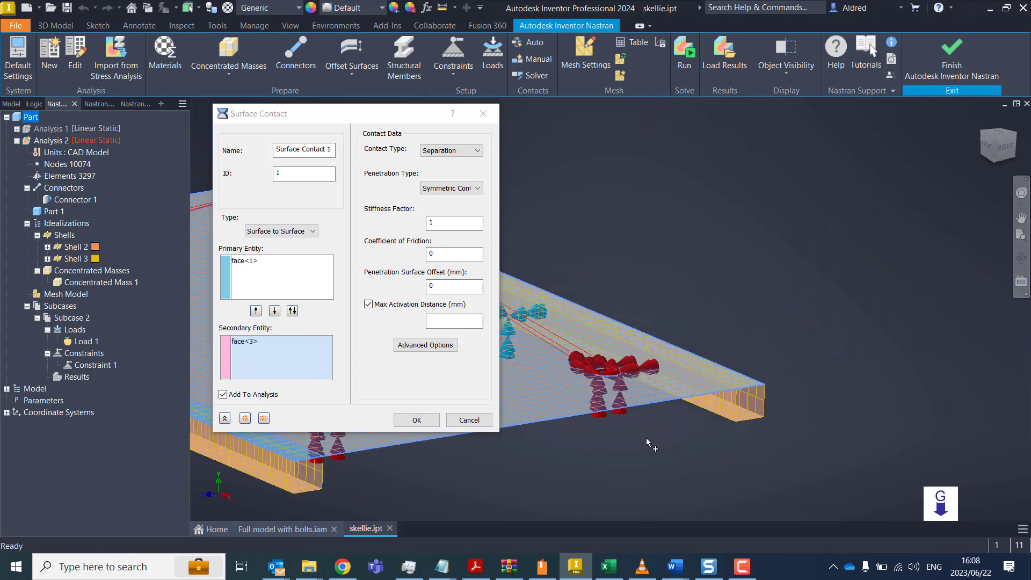
left_click(787, 351)
scroll(787, 352, "down", 5)
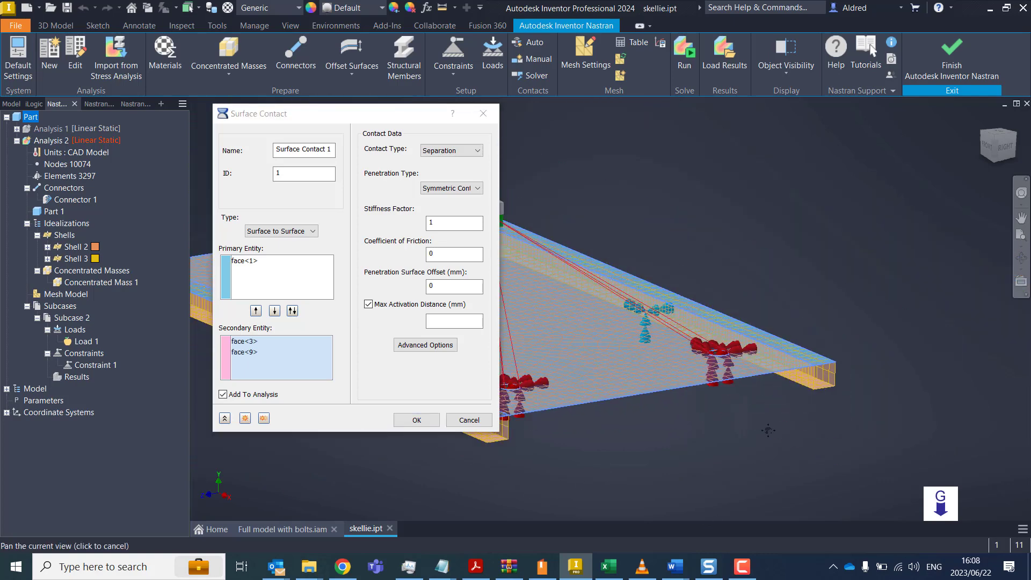
middle_click_drag(679, 390, 726, 465)
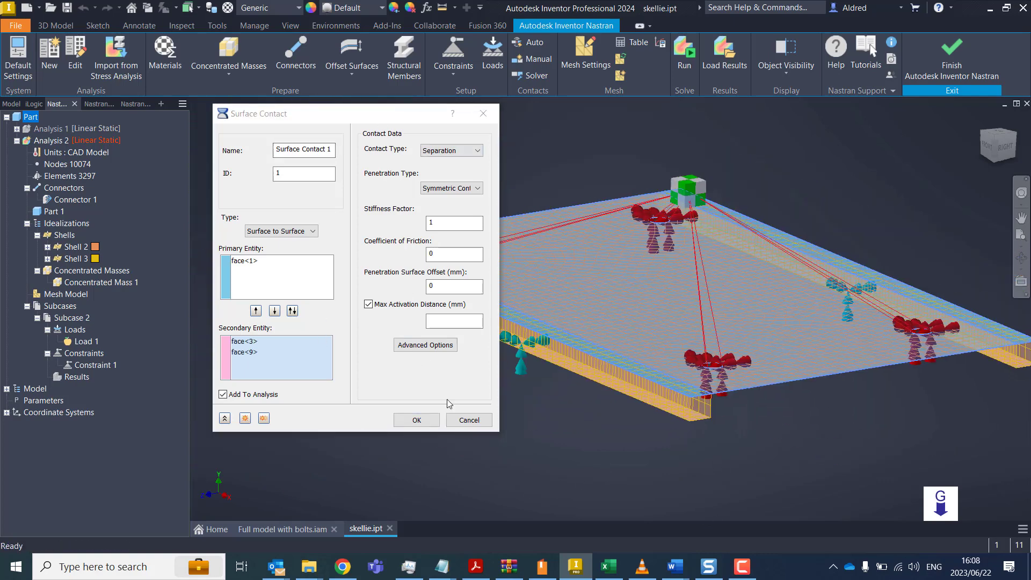
left_click(417, 420)
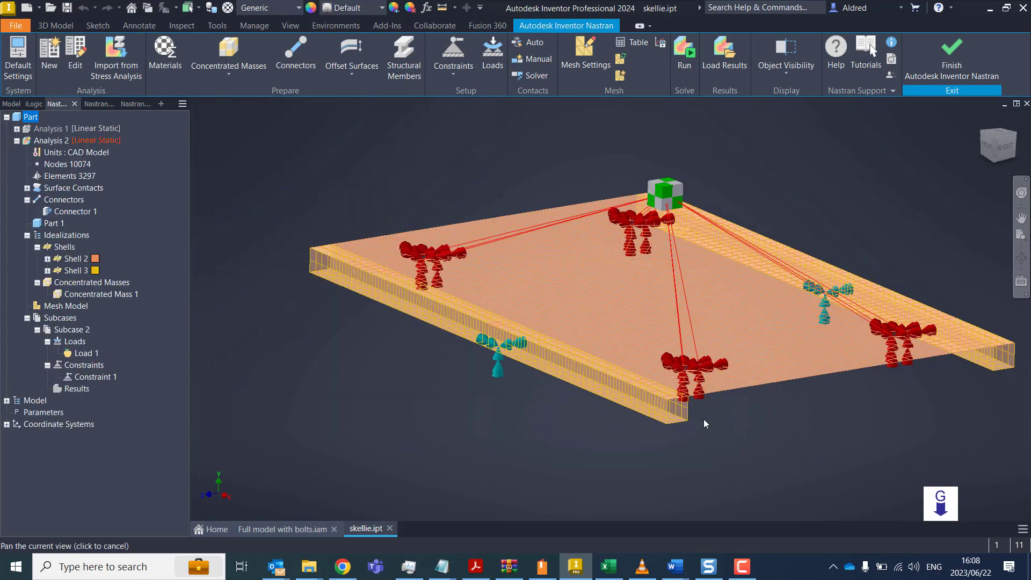
Step: Run the Nastran solution for Analysis 2 and dismiss the completion message
middle_click_drag(659, 414, 623, 459, "shift")
left_click(687, 63)
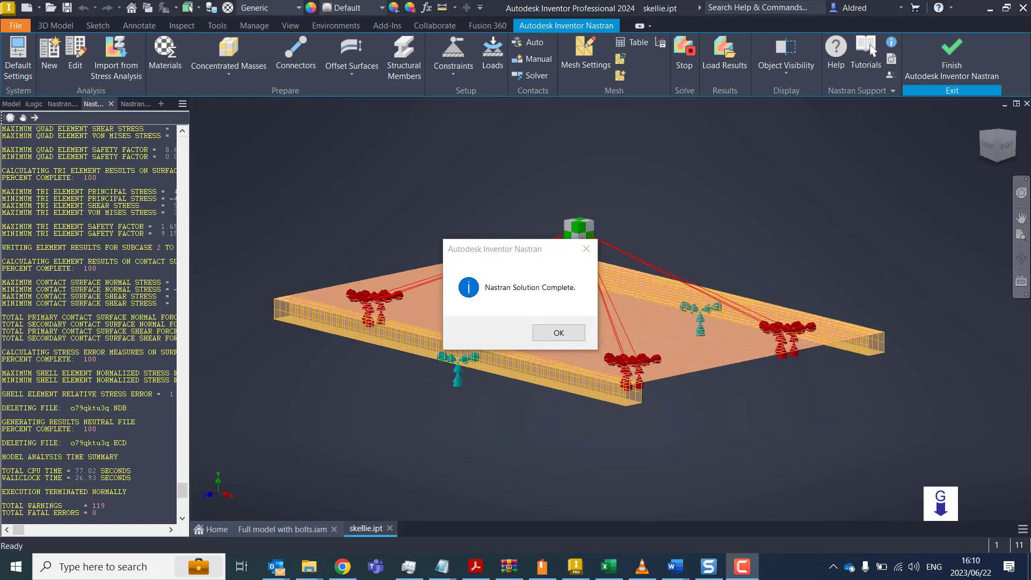
left_click(553, 332)
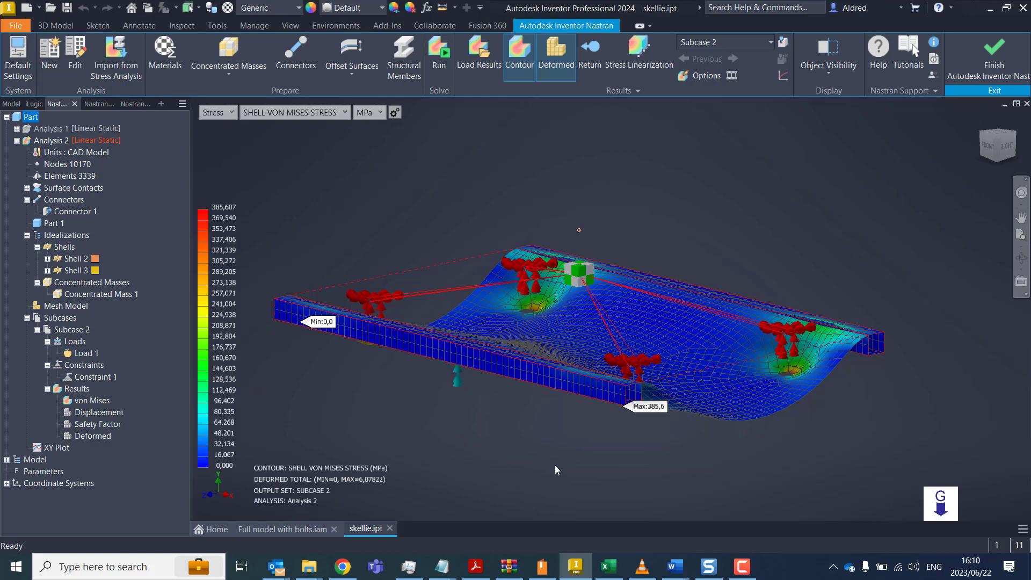
Step: Examine the shell von Mises stress contour and deformed shape along the tubes, the plate contact areas and the holes
middle_click_drag(543, 436, 391, 368, "shift")
scroll(333, 345, "up", 7)
mouse_move(333, 344)
middle_mouse_down("shift")
mouse_move(355, 330)
mouse_move(405, 324)
mouse_move(396, 338)
mouse_move(461, 321)
mouse_move(550, 490)
middle_mouse_up("shift")
scroll(550, 490, "down", 4)
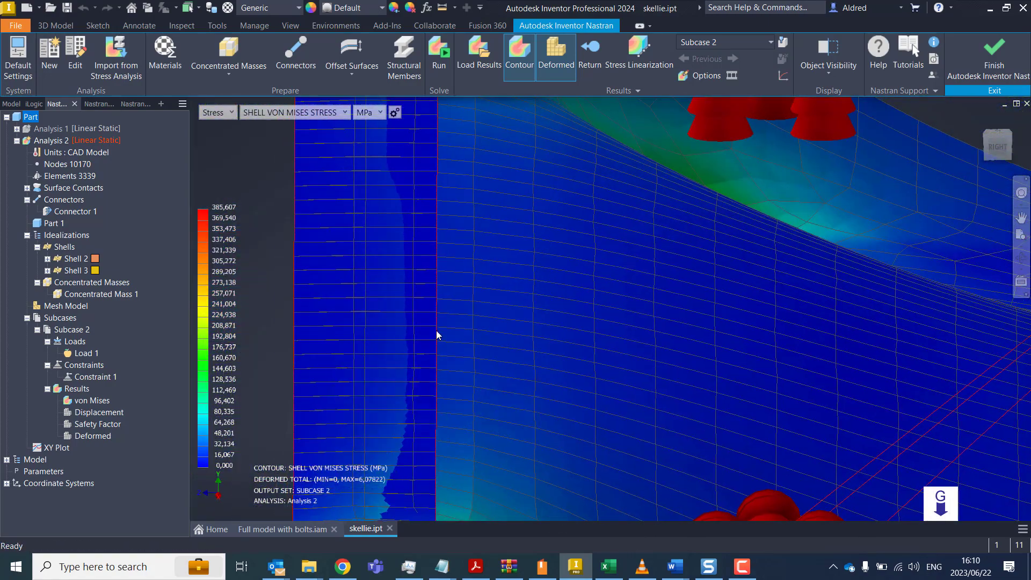
scroll(446, 178, "up", 4)
mouse_move(446, 177)
middle_mouse_down()
mouse_move(429, 361)
mouse_move(401, 367)
mouse_move(411, 290)
middle_mouse_up()
scroll(411, 290, "down", 3)
middle_click_drag(412, 475, 414, 386)
scroll(414, 403, "up", 5)
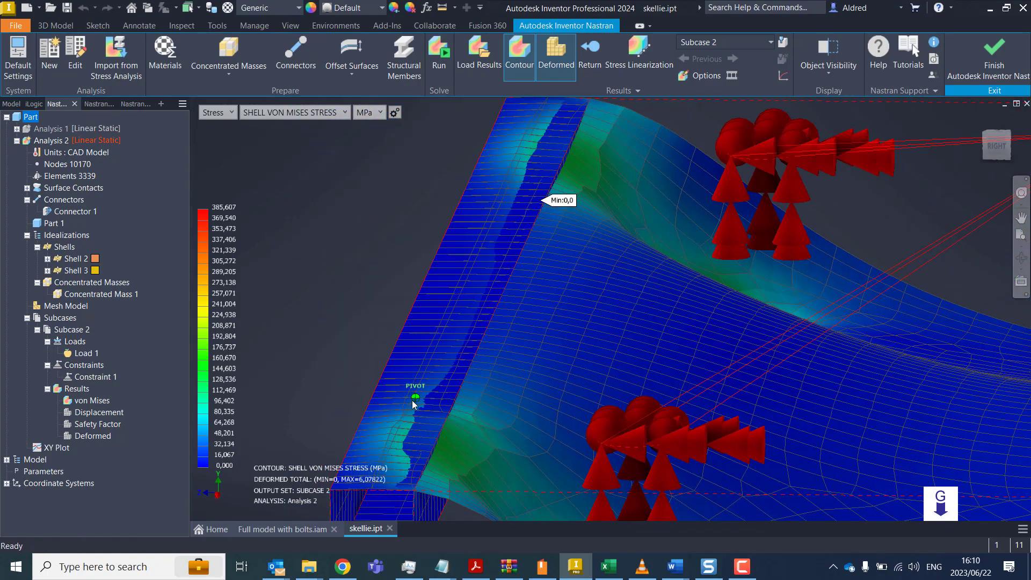
middle_click_drag(577, 106, 508, 215)
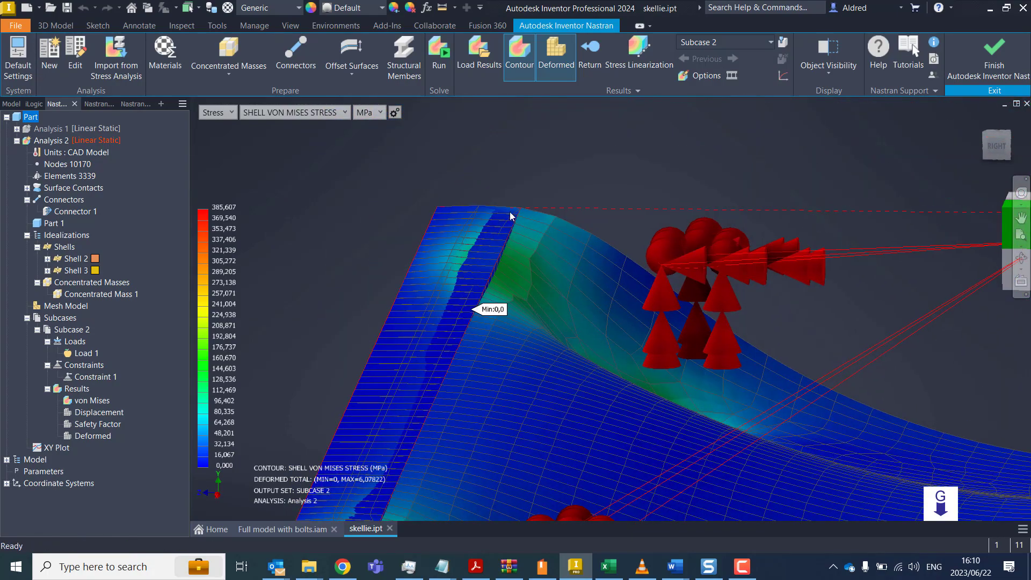
scroll(614, 280, "down", 3)
mouse_move(700, 453)
middle_mouse_down()
mouse_move(634, 394)
mouse_move(629, 345)
middle_mouse_up()
mouse_move(773, 430)
middle_mouse_down("shift")
mouse_move(719, 382)
mouse_move(704, 425)
mouse_move(735, 393)
middle_mouse_up("shift")
middle_click_drag(870, 392, 737, 422)
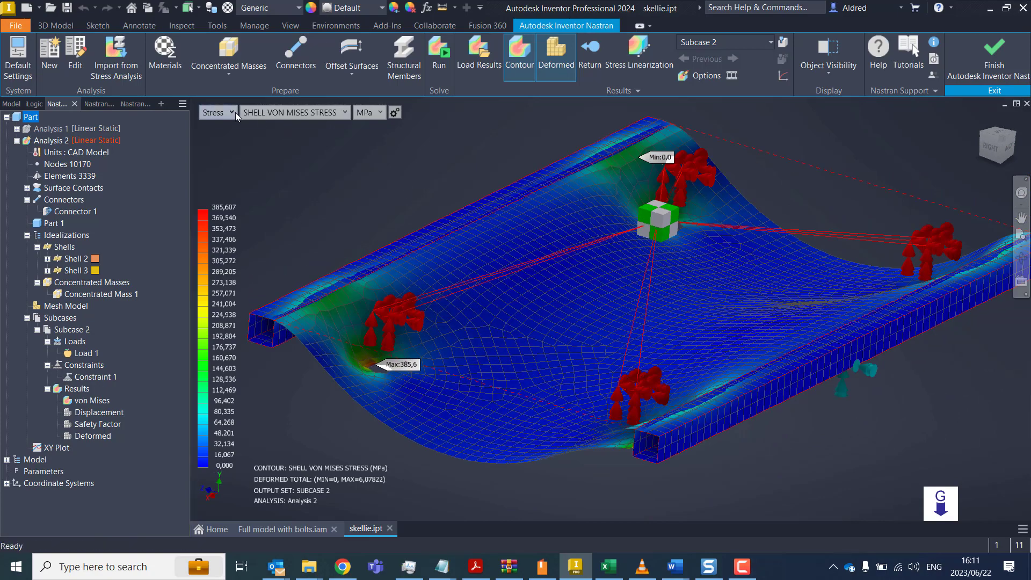
Step: Switch the result contour to total displacement in mm and inspect the deformed plate
left_click(218, 112)
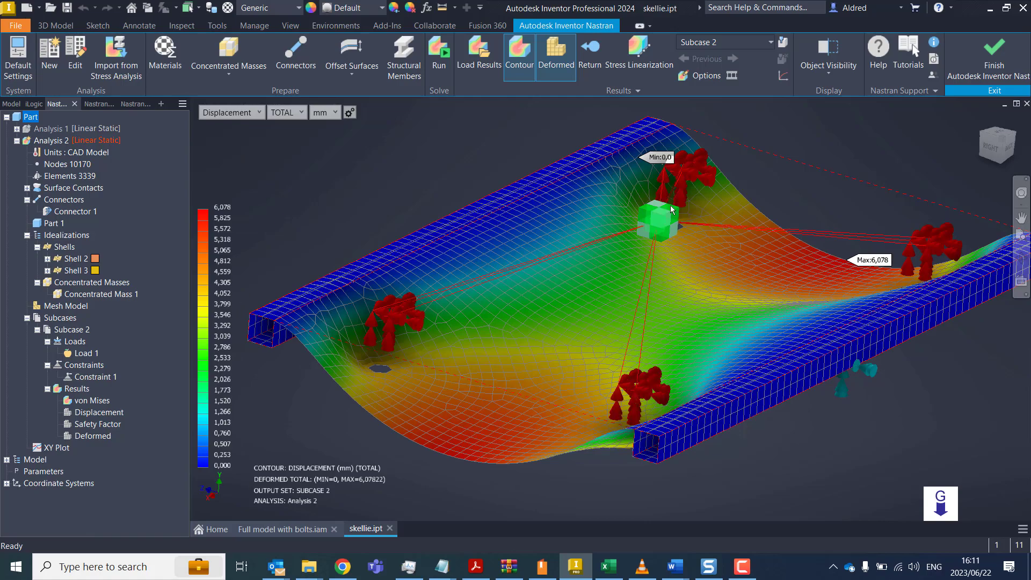
mouse_move(599, 360)
middle_mouse_down("shift")
mouse_move(618, 339)
mouse_move(649, 344)
mouse_move(651, 359)
mouse_move(604, 348)
mouse_move(603, 357)
mouse_move(703, 359)
middle_mouse_up("shift")
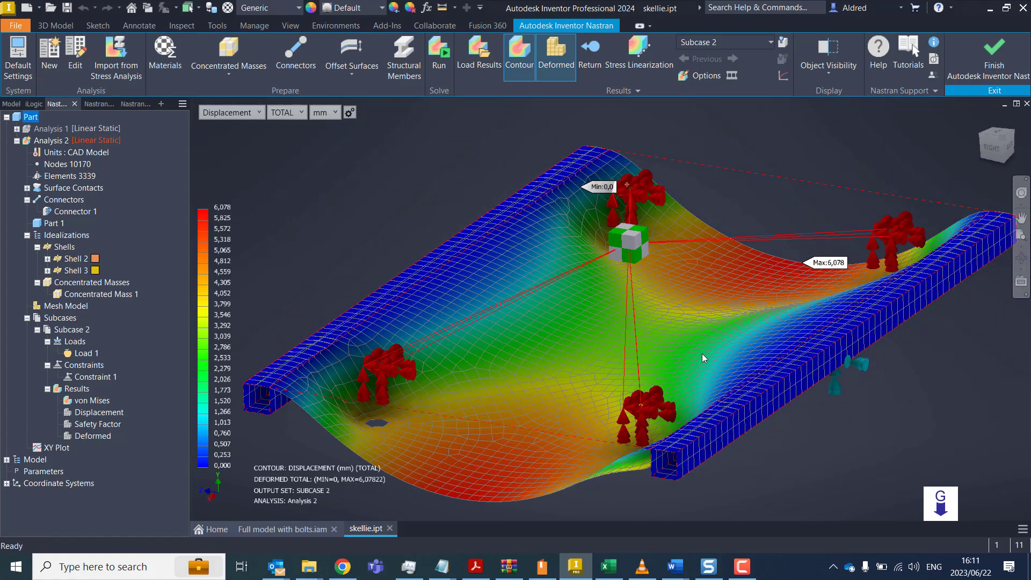